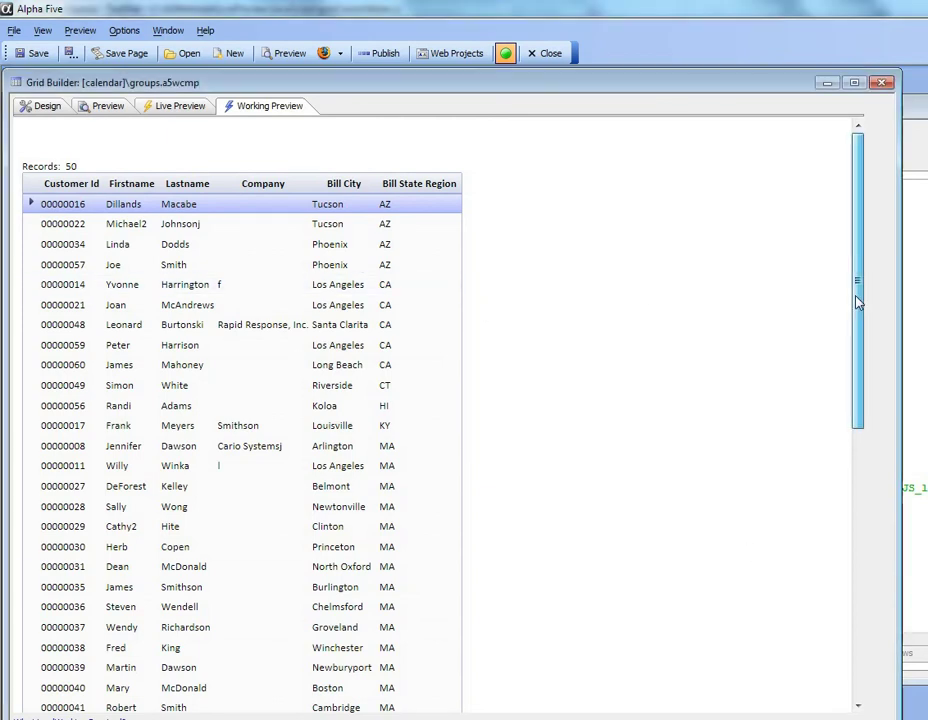
Step: In the grid's Design Properties, check 'Has group breaks' and select the Define group breaks setting
left_click_drag(856, 300, 833, 325)
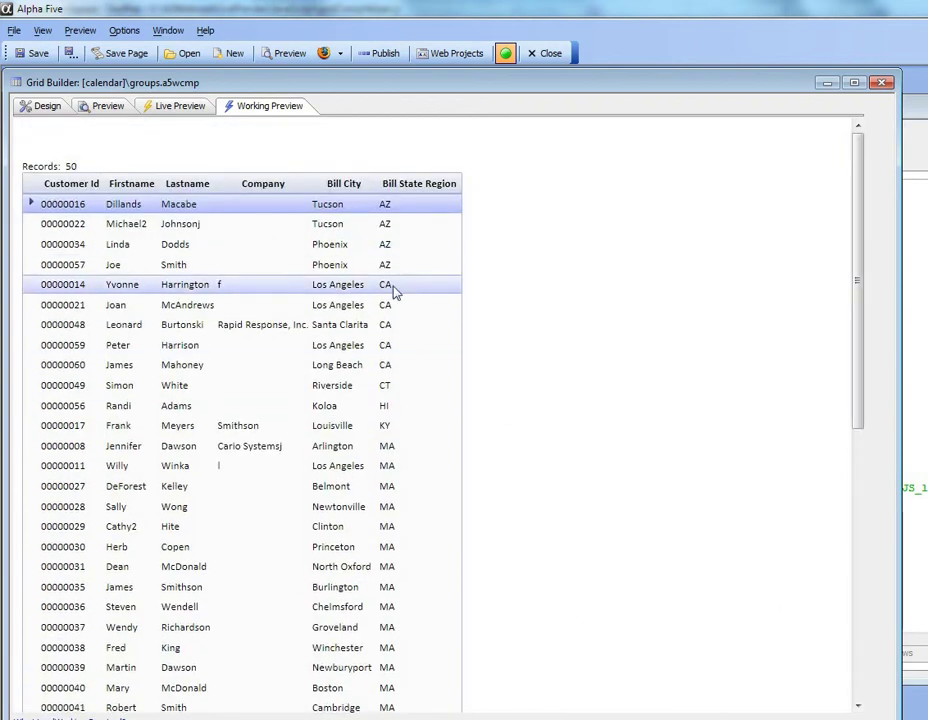
left_click(41, 106)
left_click(88, 208)
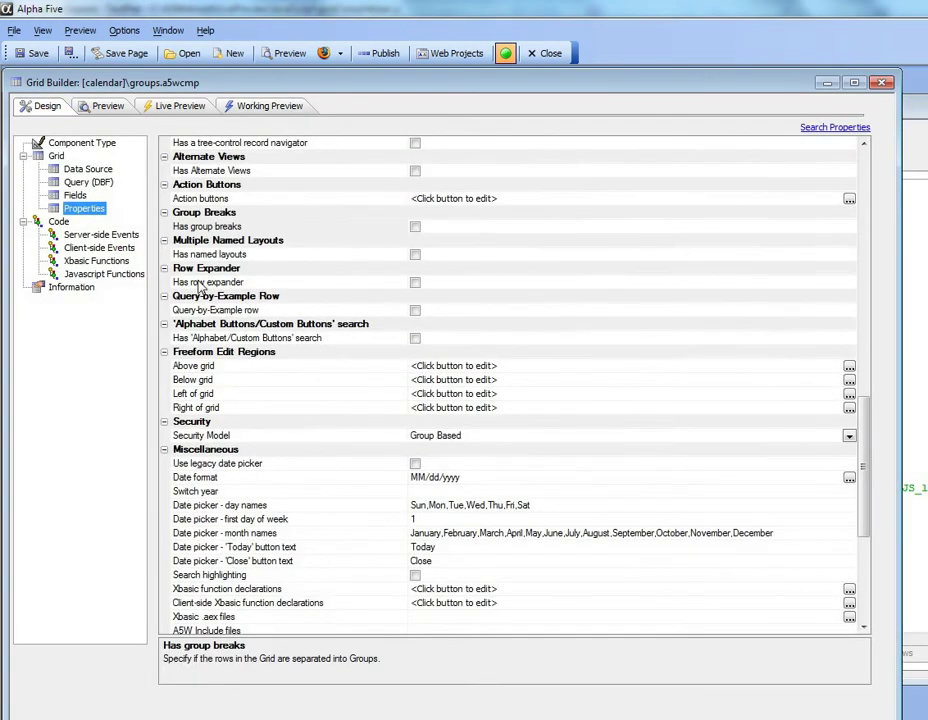
left_click(415, 226)
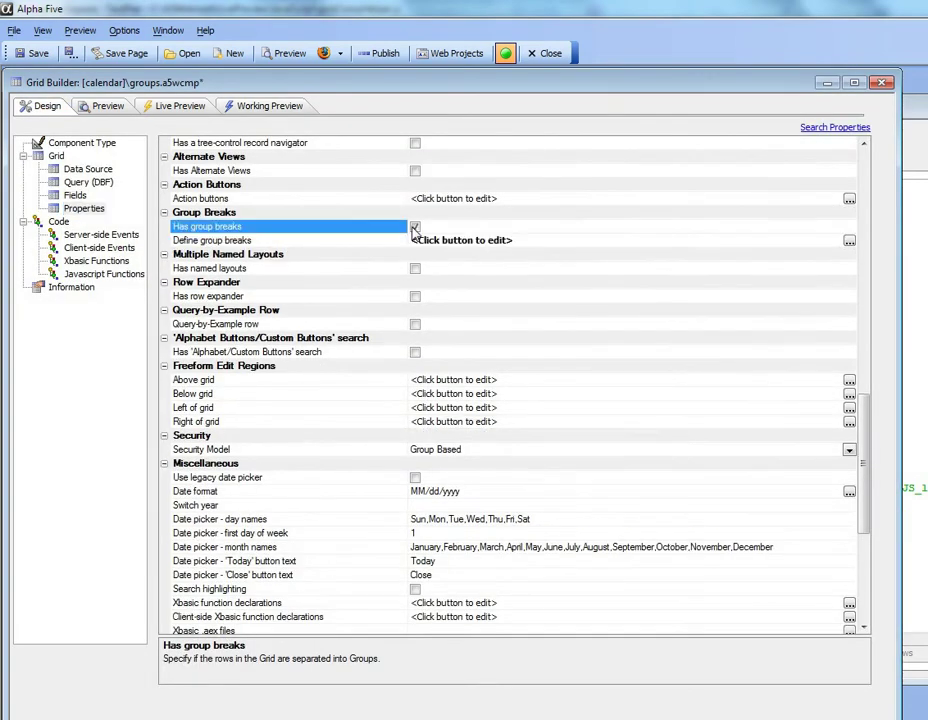
left_click(356, 242)
Step: Define a group break on Bill_state_region and enable Has Group Header
left_click(849, 241)
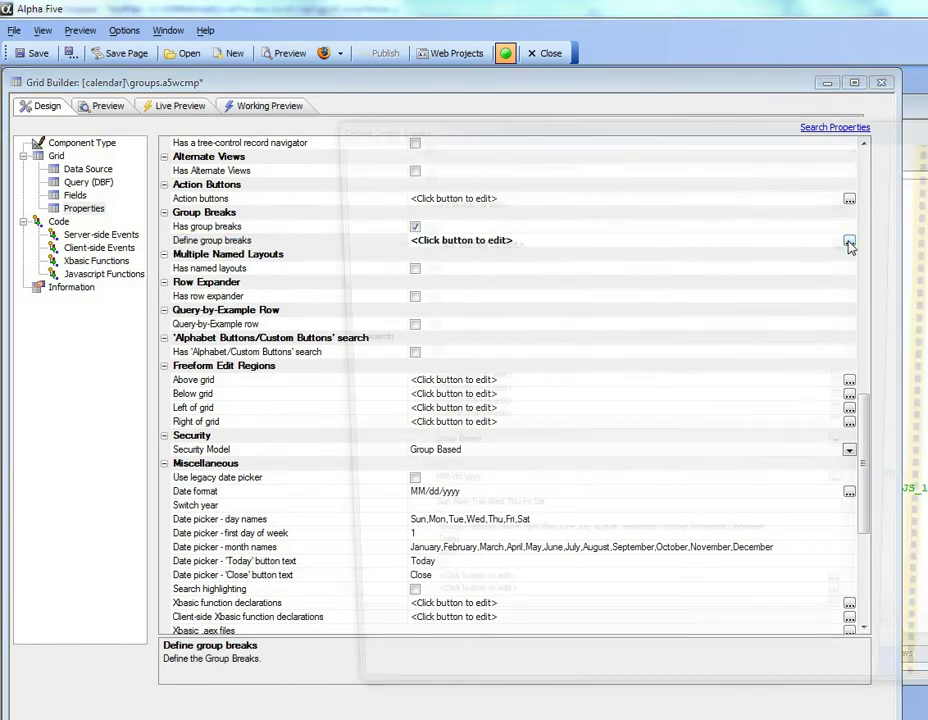
left_click_drag(464, 139, 340, 129)
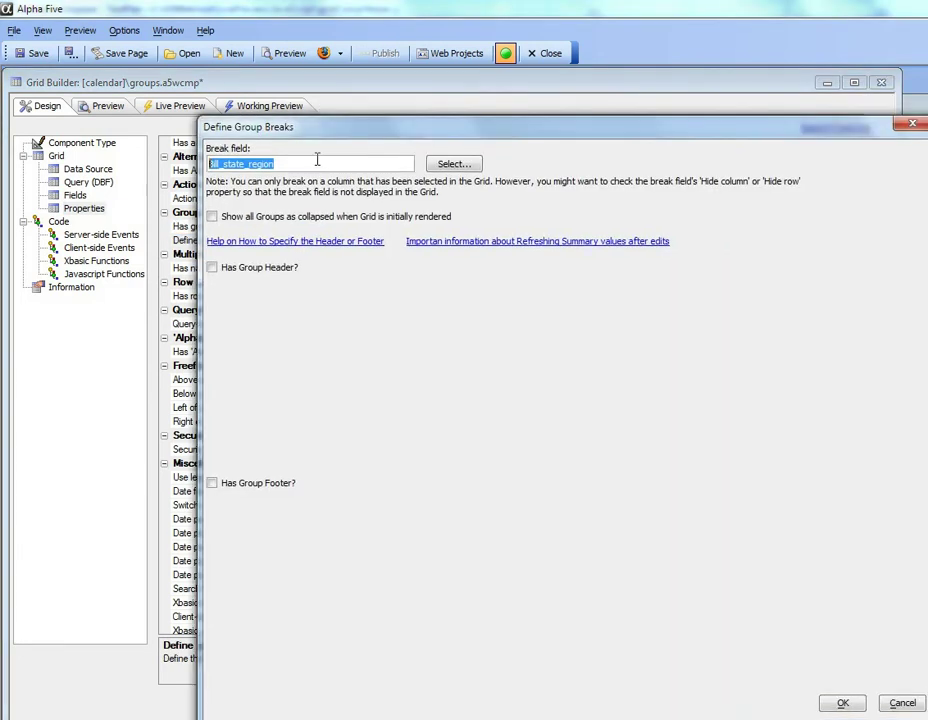
left_click(453, 163)
left_click(440, 240)
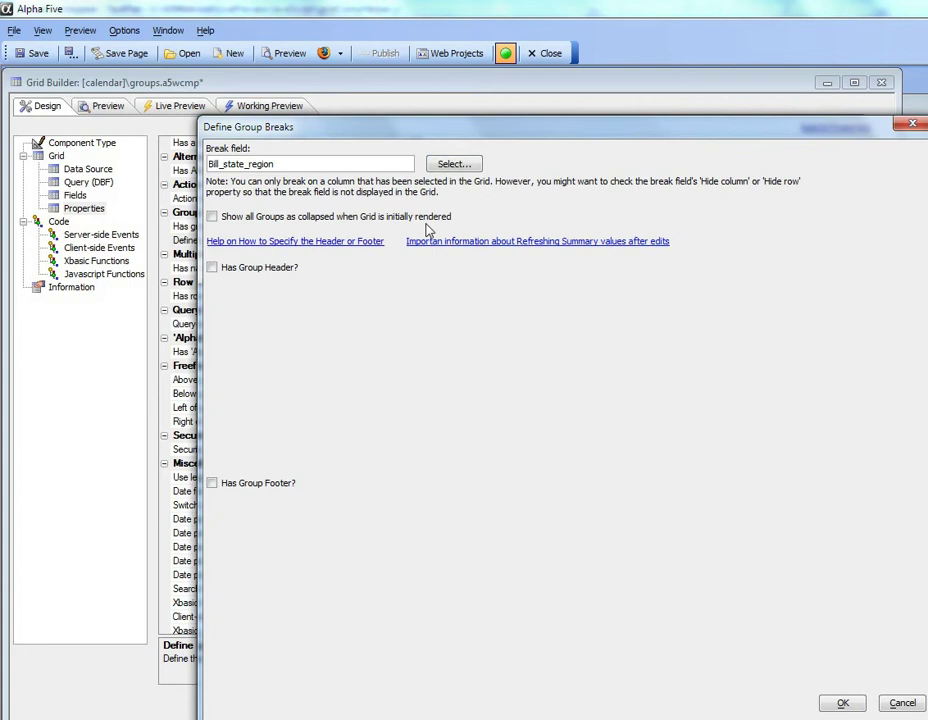
double_click(285, 168)
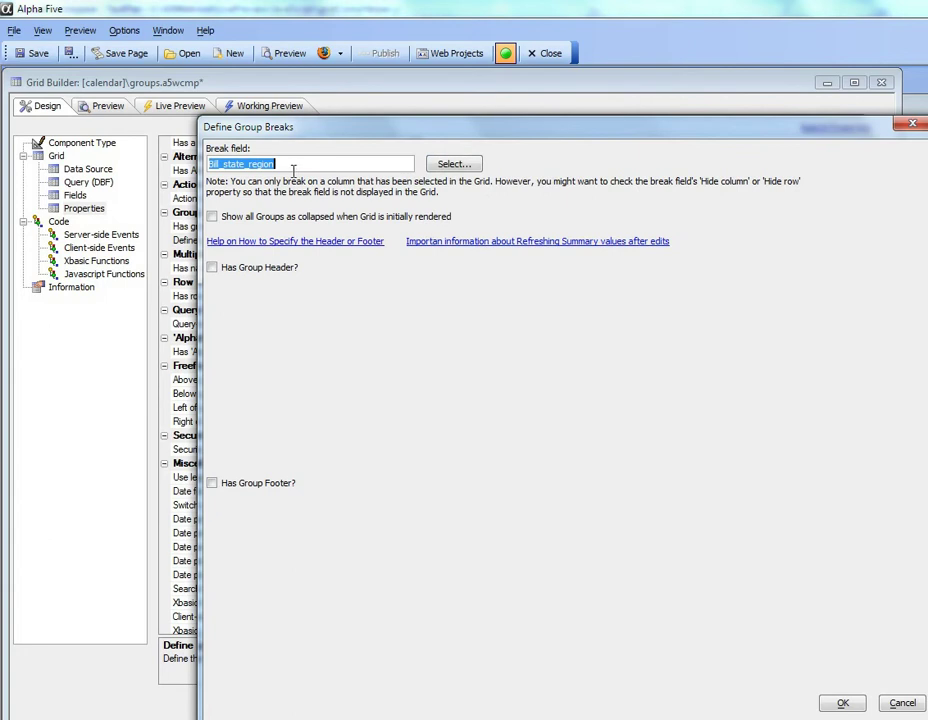
left_click(211, 268)
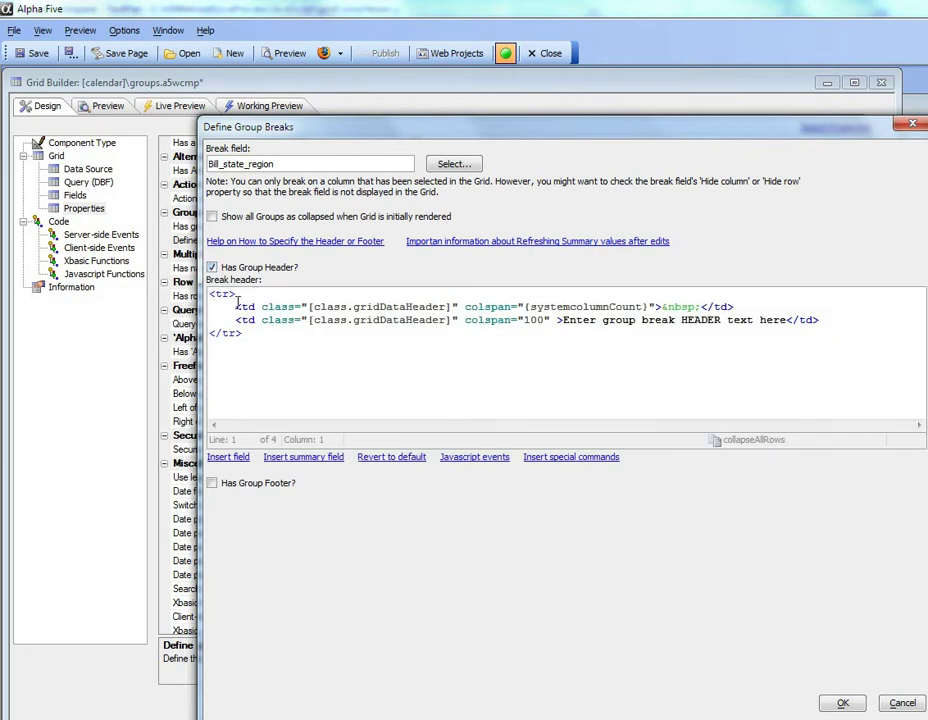
Step: Edit the group header HTML to read 'State: {group.breakfield}'
left_click_drag(235, 307, 744, 307)
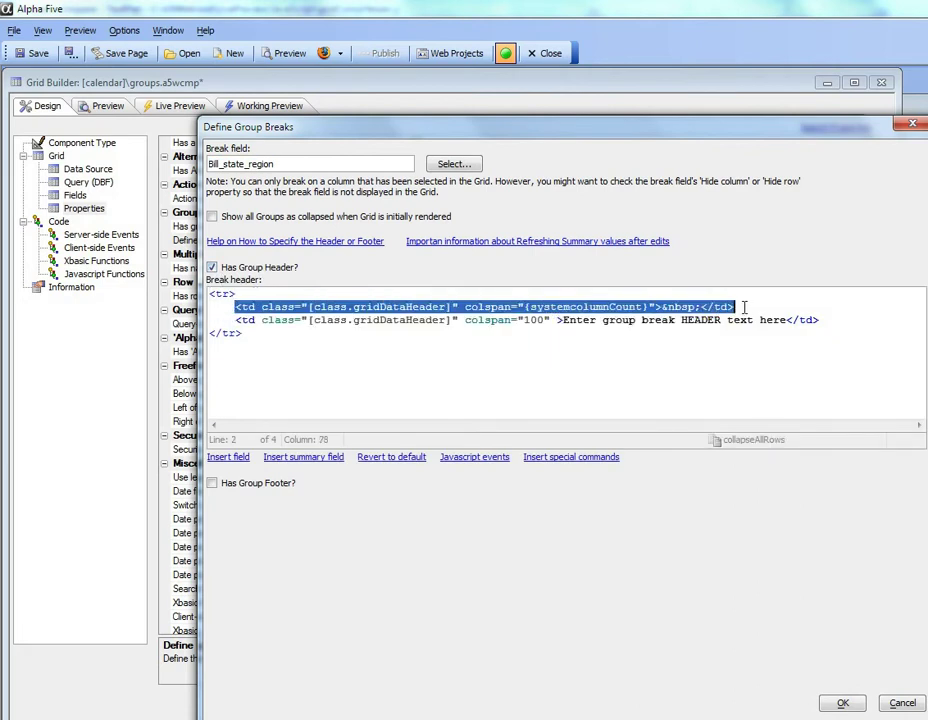
key("Delete")
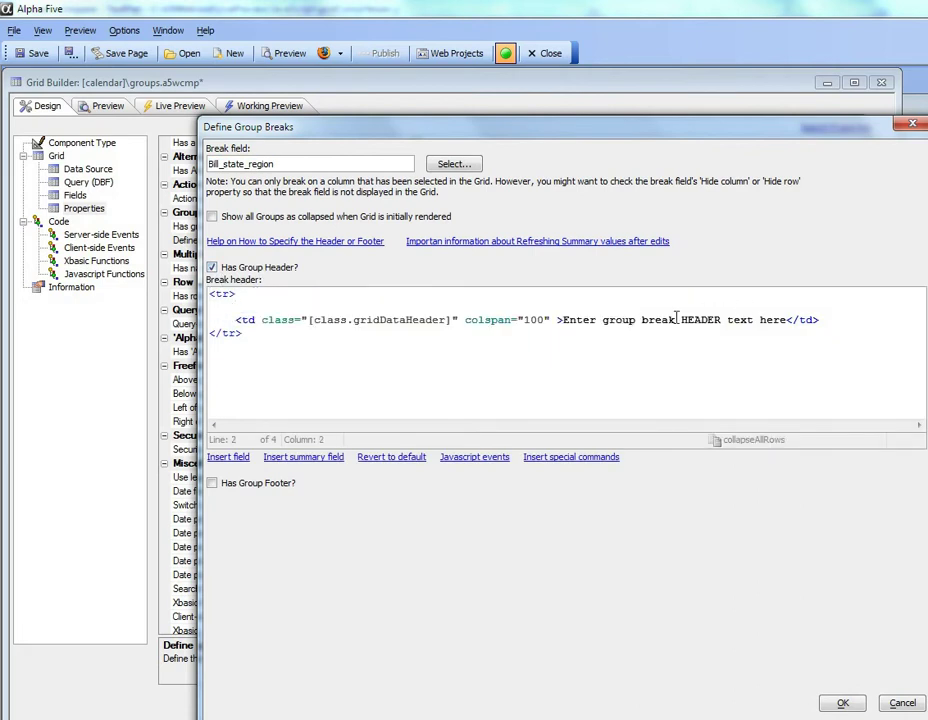
left_click_drag(562, 321, 786, 323)
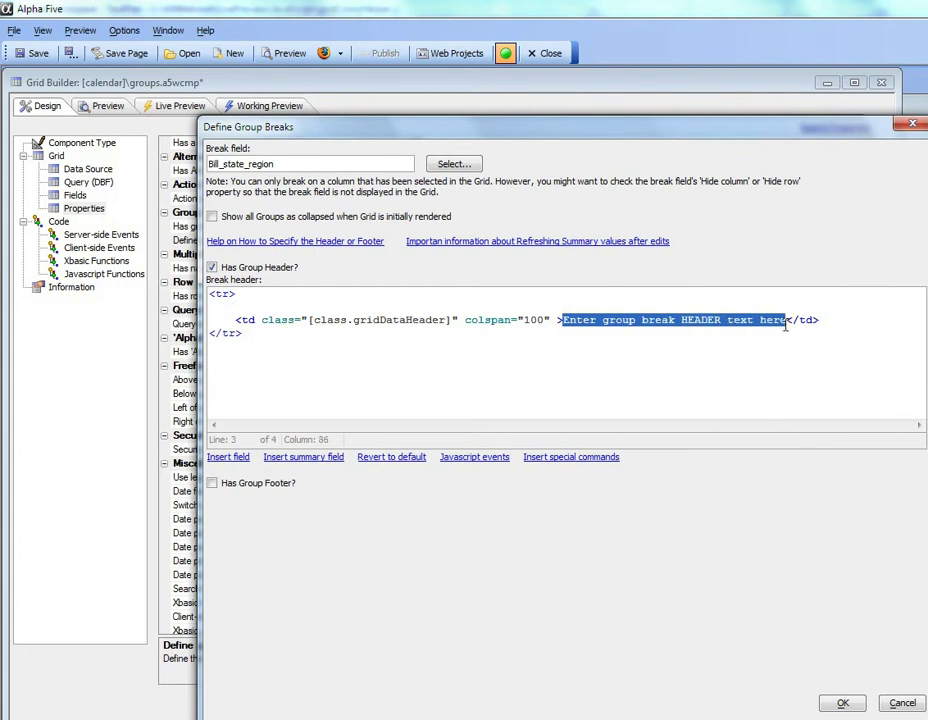
type("Stat")
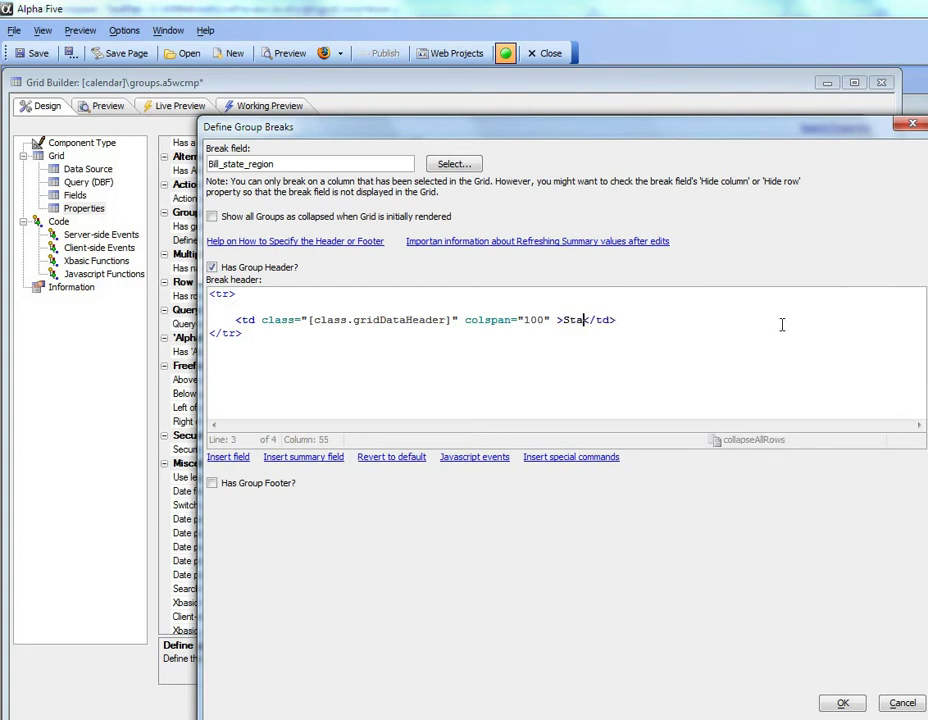
type("e:")
left_click(229, 458)
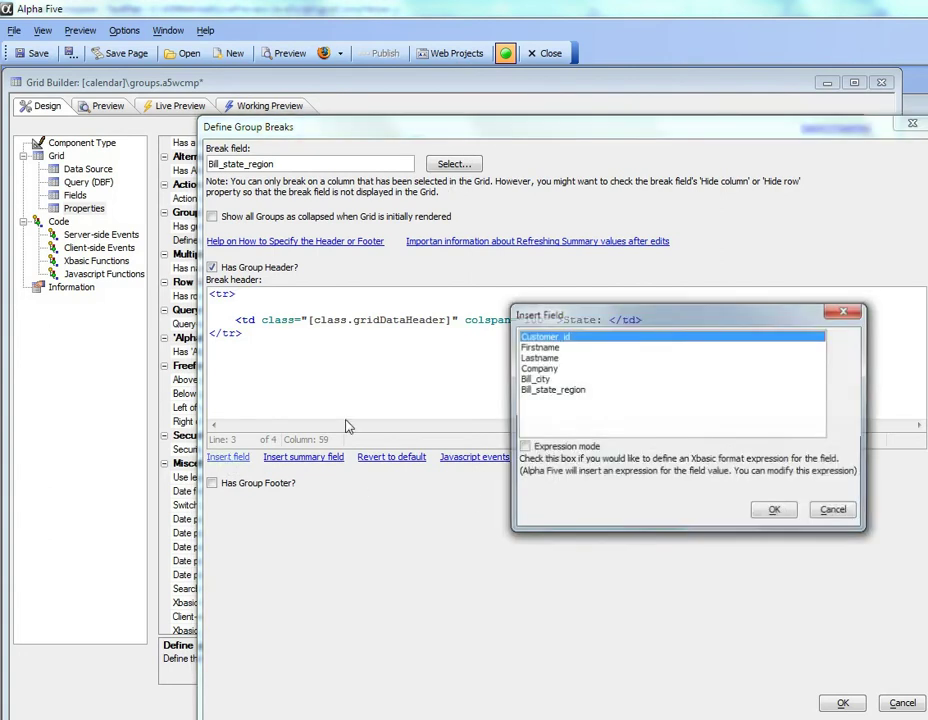
left_click(833, 519)
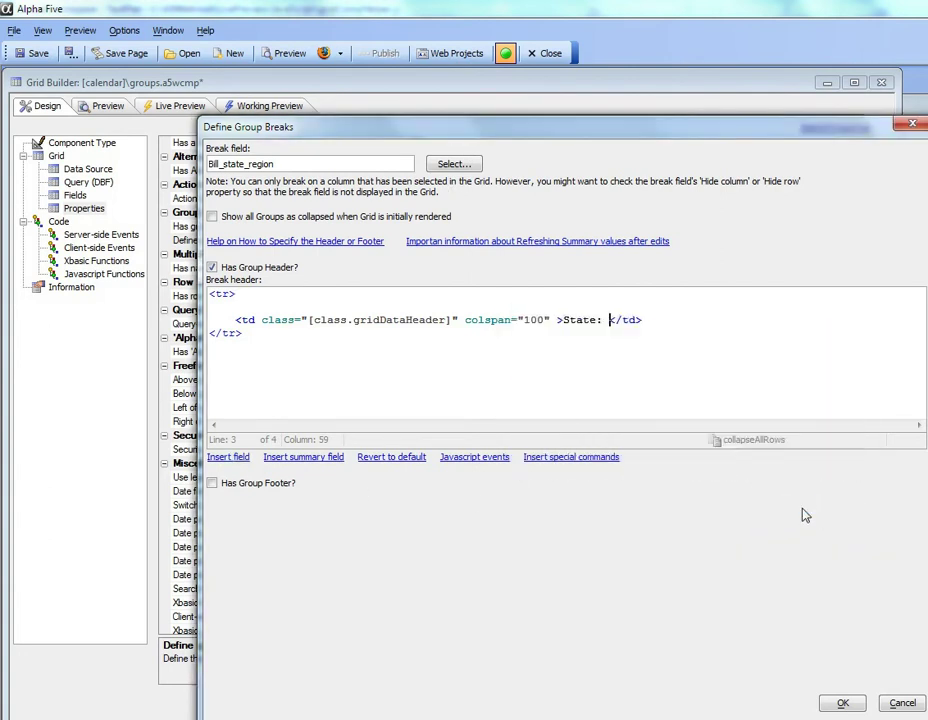
left_click(565, 459)
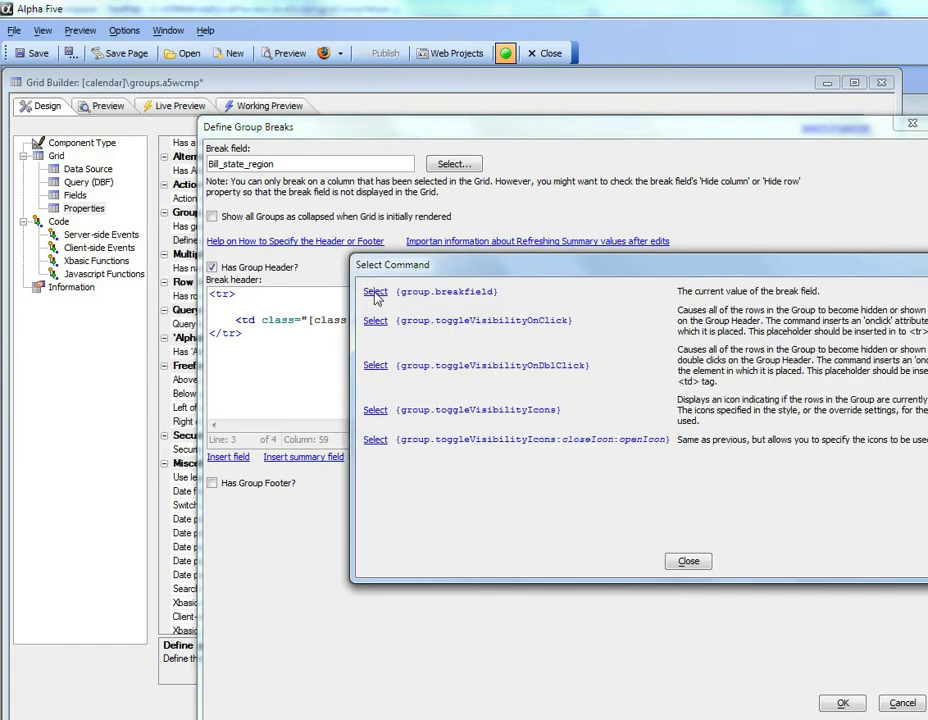
left_click(375, 292)
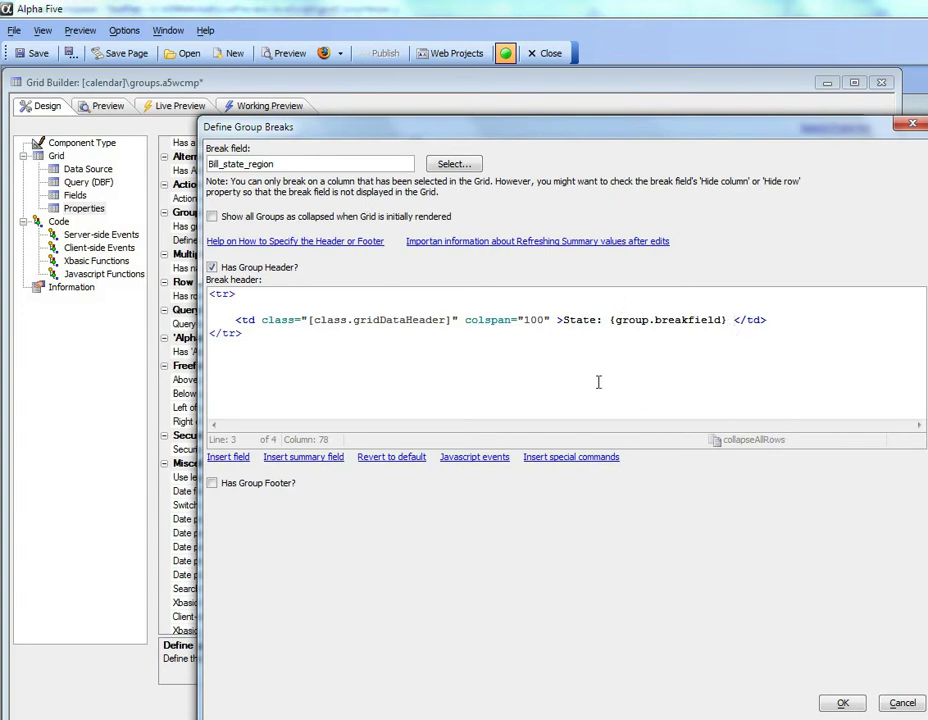
Step: Save the group break definition and view the grid grouped under state headers in Working Preview
left_click(842, 704)
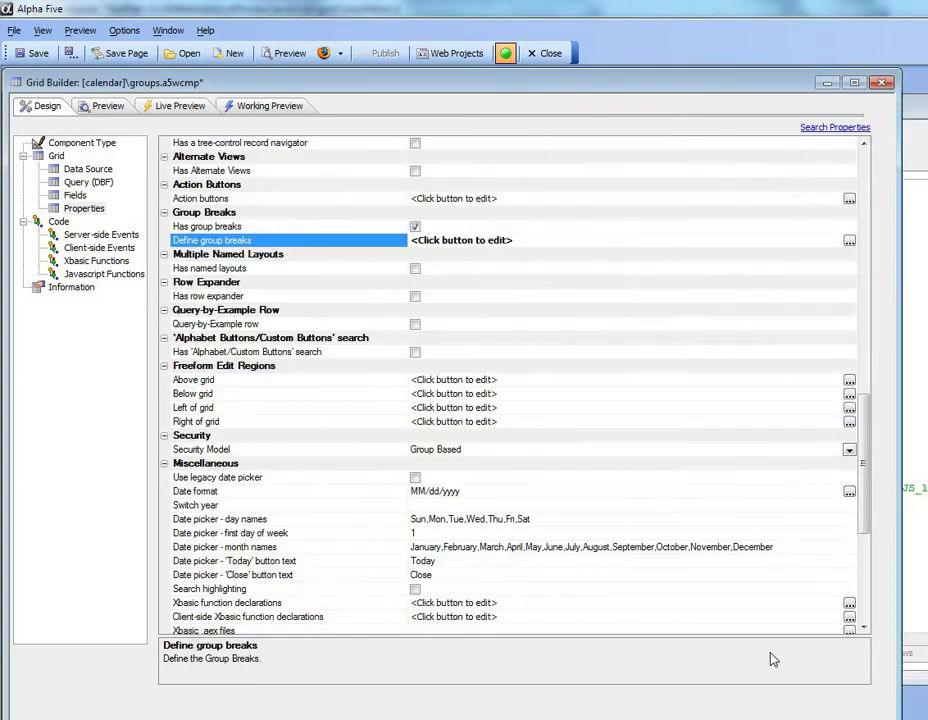
left_click(256, 106)
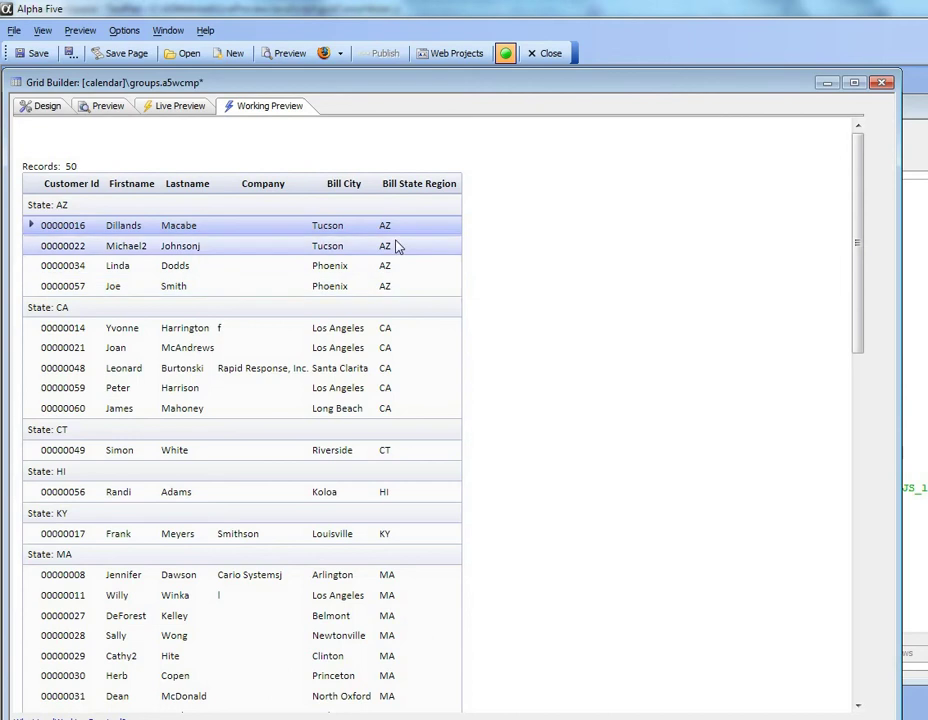
Step: Hide the Bill_state_region column in the grid and check it in Working Preview
left_click(26, 113)
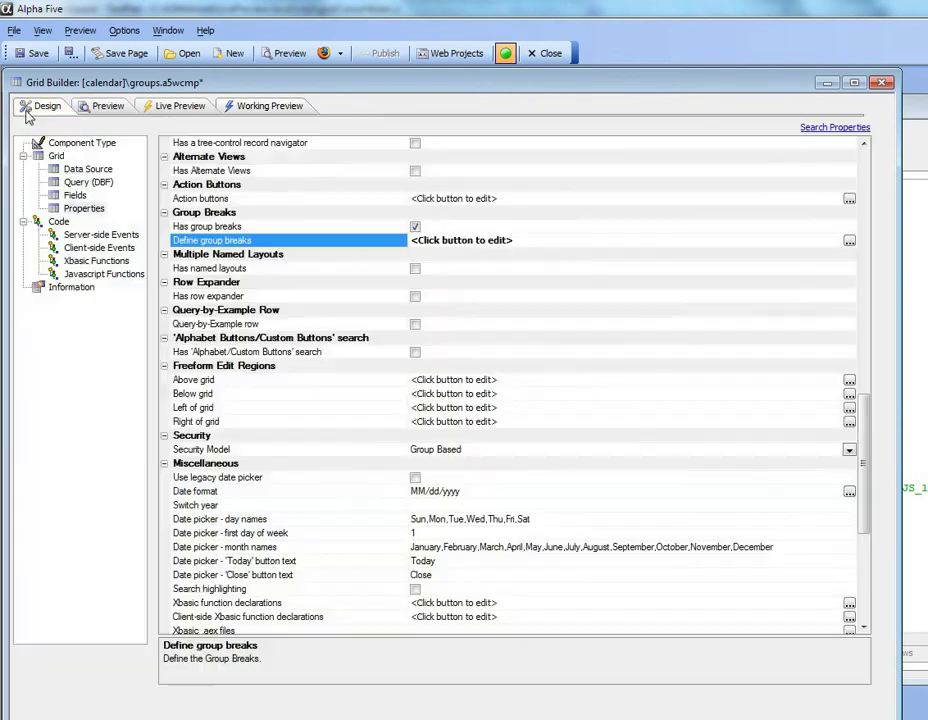
left_click(75, 195)
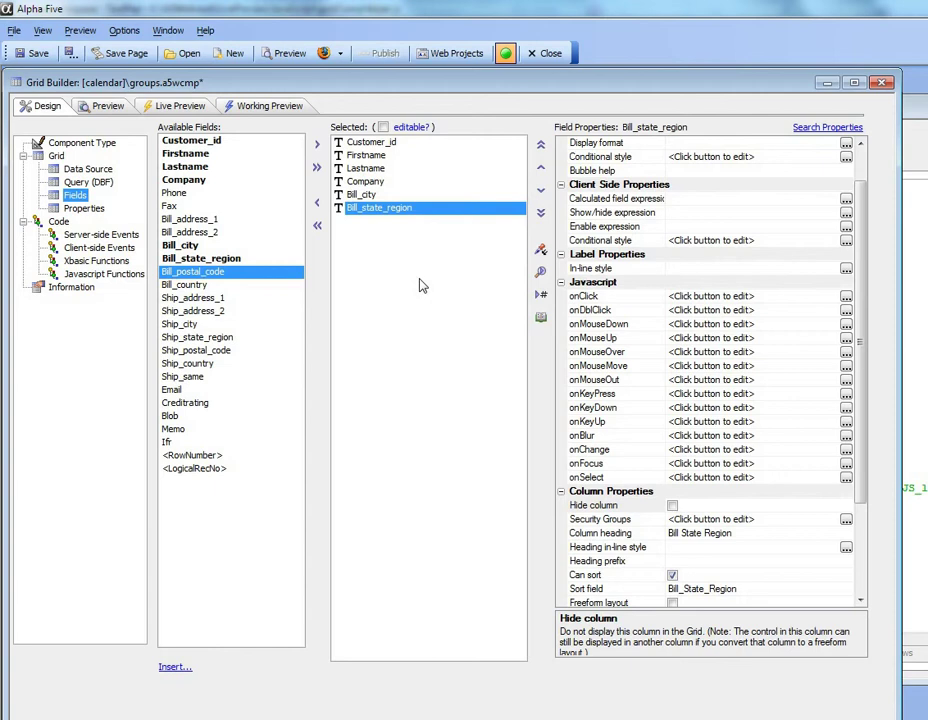
left_click(672, 506)
left_click(672, 506)
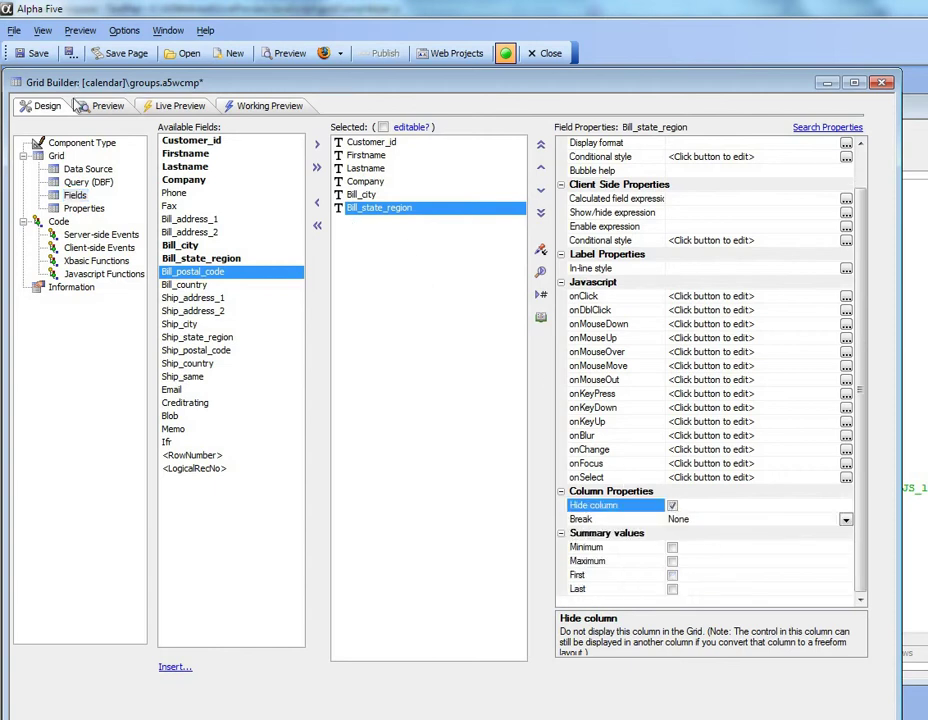
left_click(245, 111)
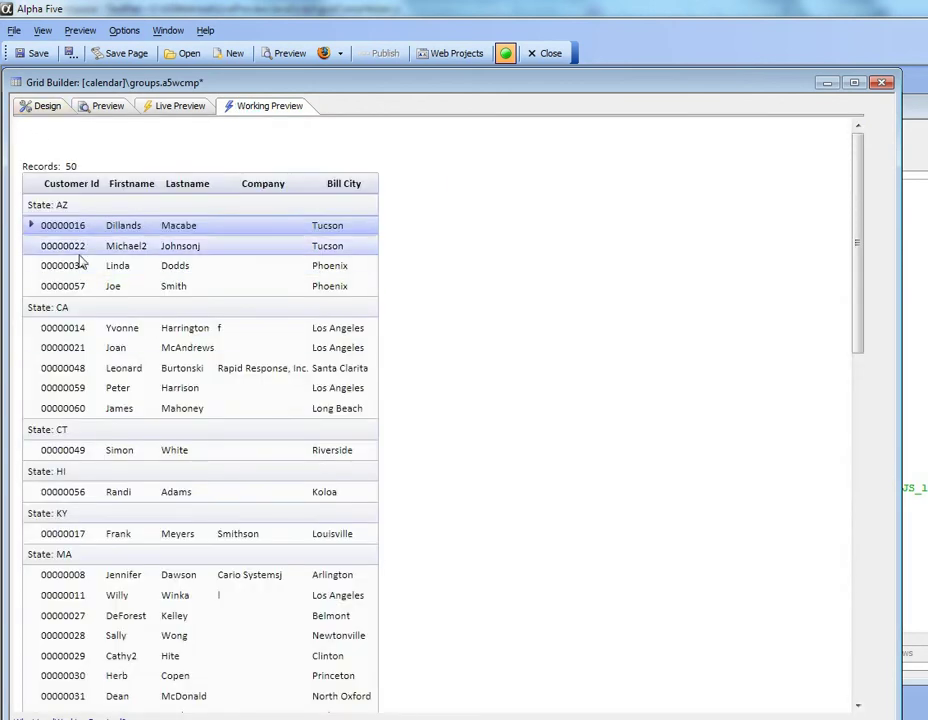
Step: Reopen the Define group breaks dialog from the grid's Properties
left_click(45, 112)
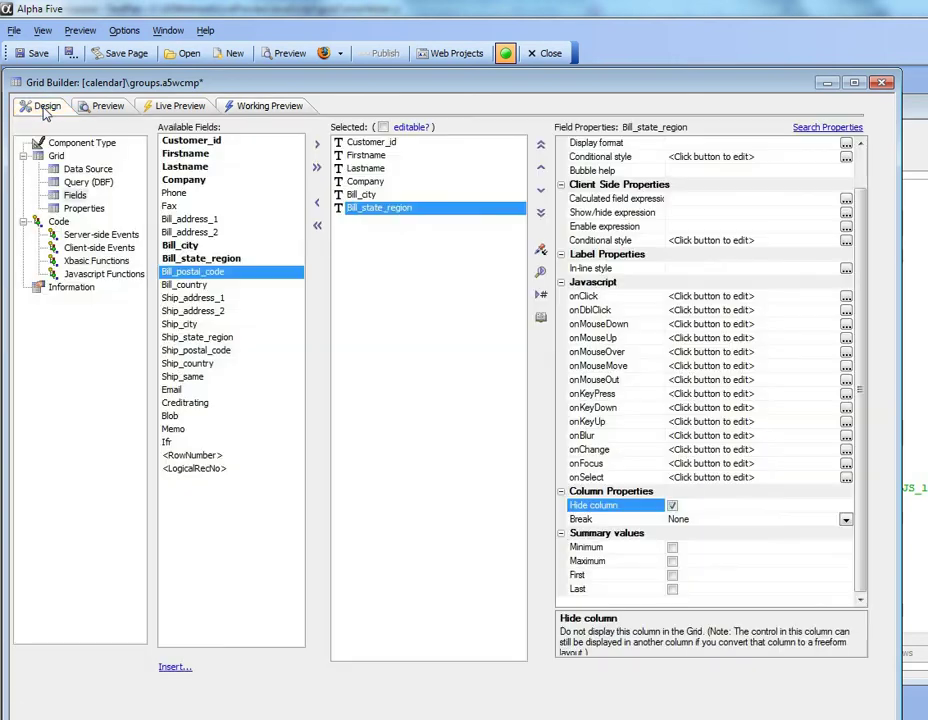
left_click(84, 208)
left_click(241, 243)
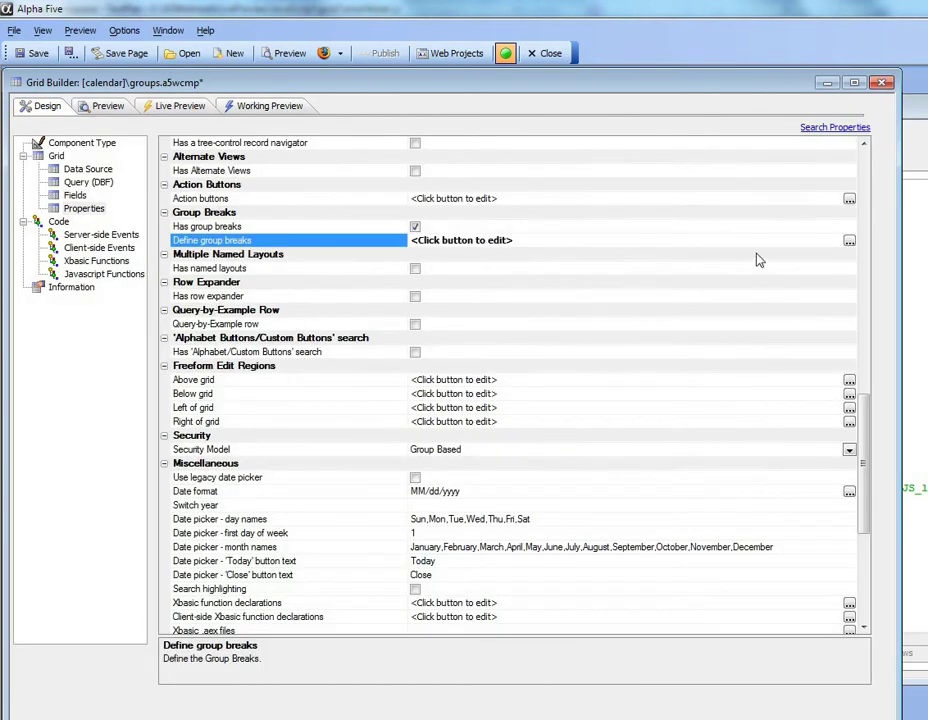
left_click(849, 241)
Step: Add {group.toggleVisibilityOnClick} to the group header cell so clicking it shows or hides rows
left_click_drag(589, 132, 379, 85)
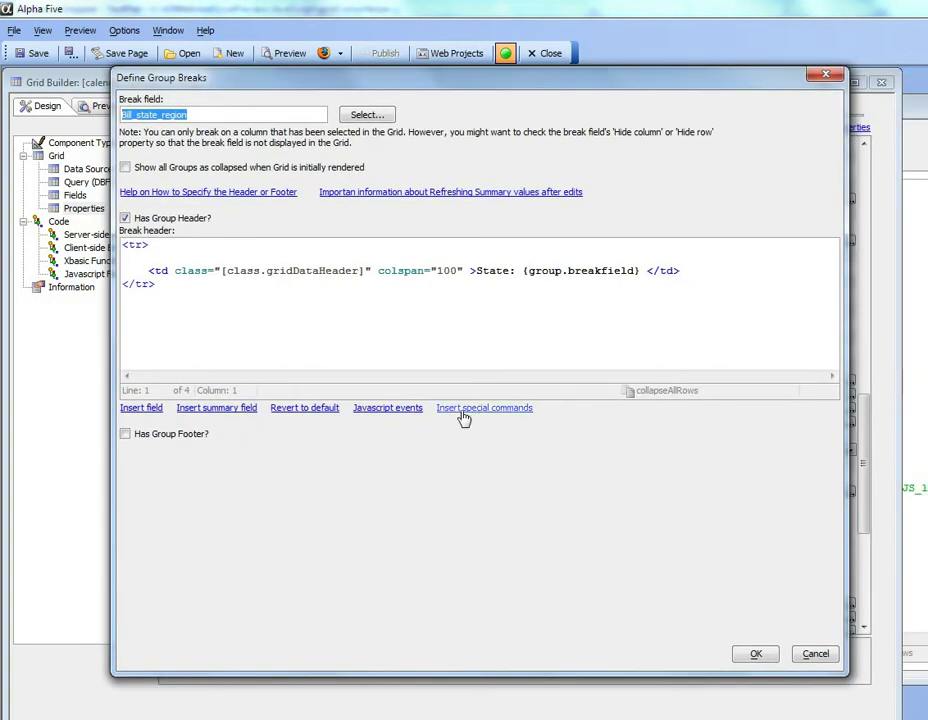
left_click(464, 410)
left_click_drag(449, 268, 271, 240)
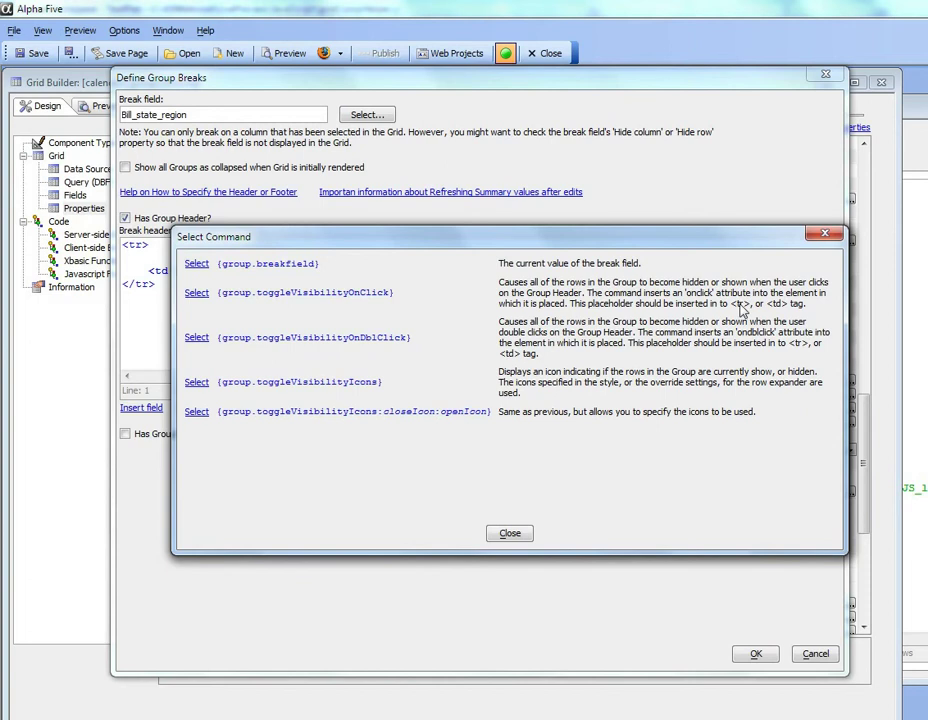
left_click(510, 534)
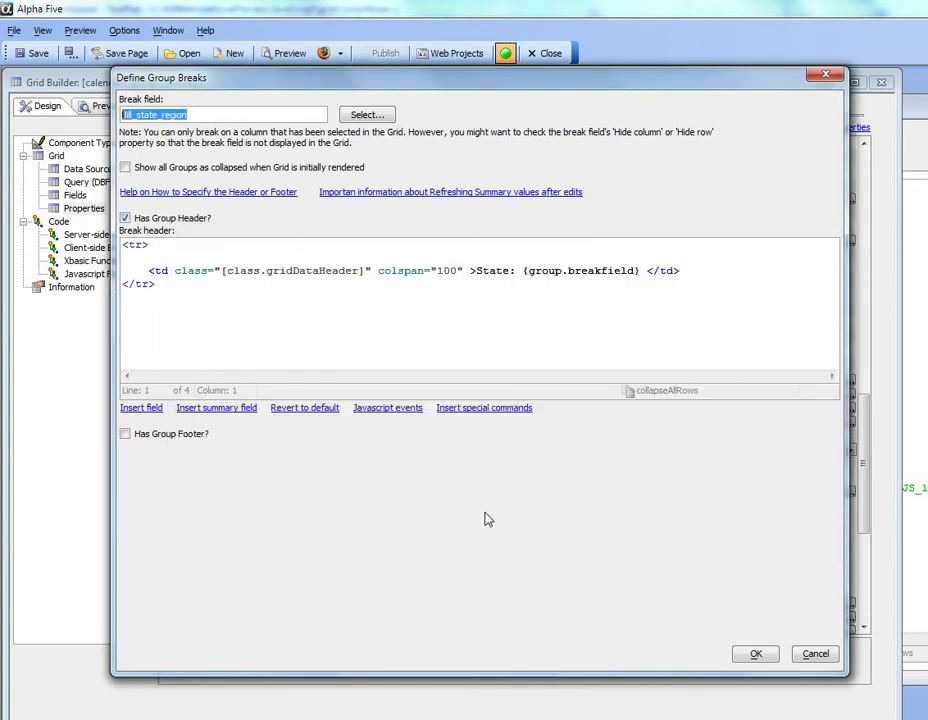
left_click(176, 272)
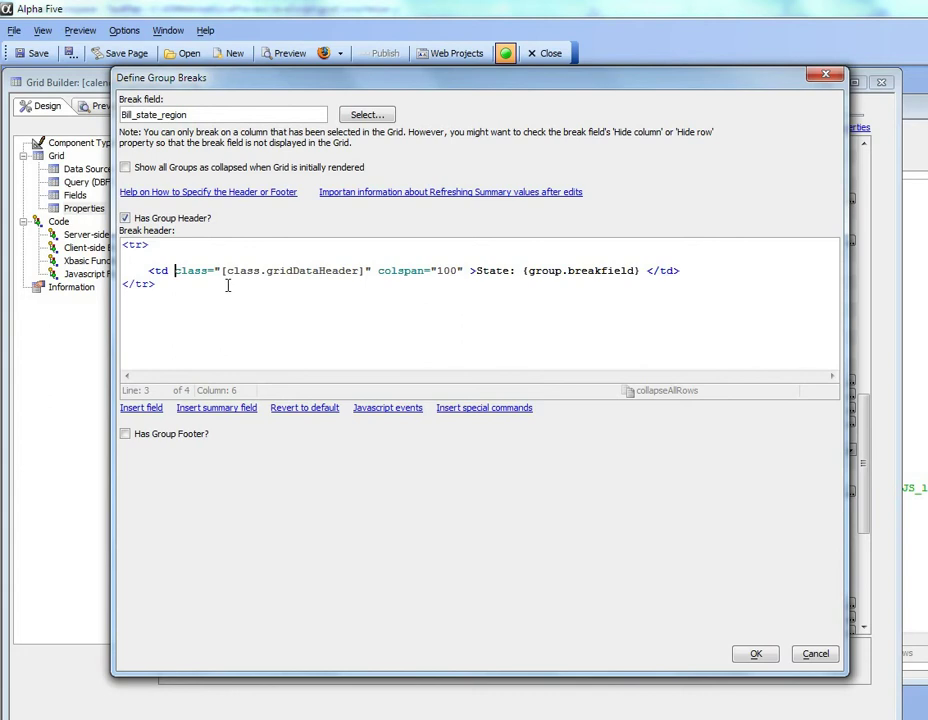
key("Escape")
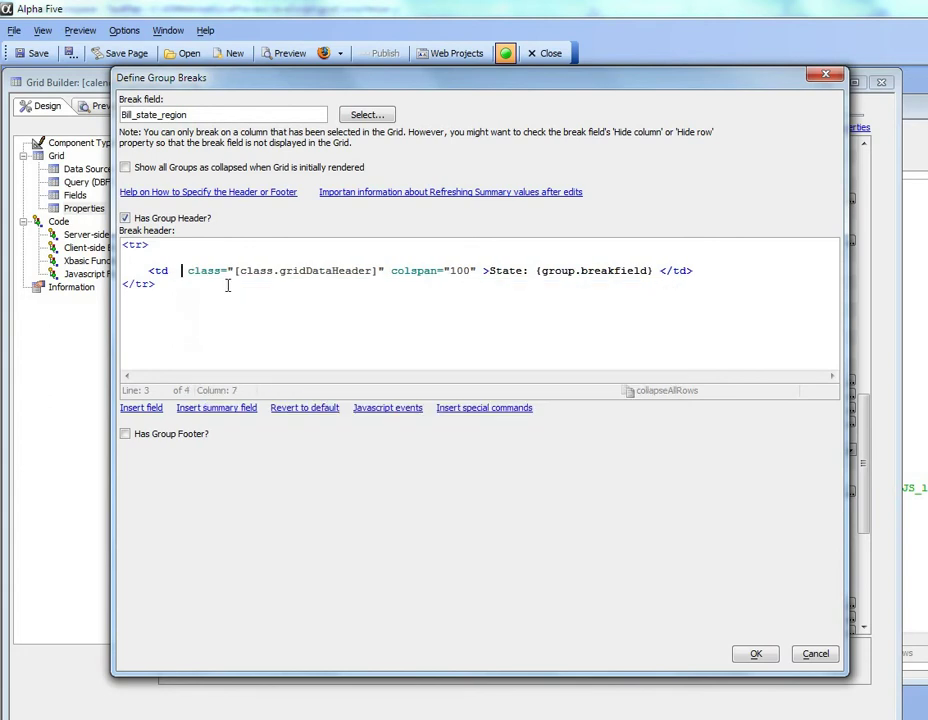
left_click(478, 410)
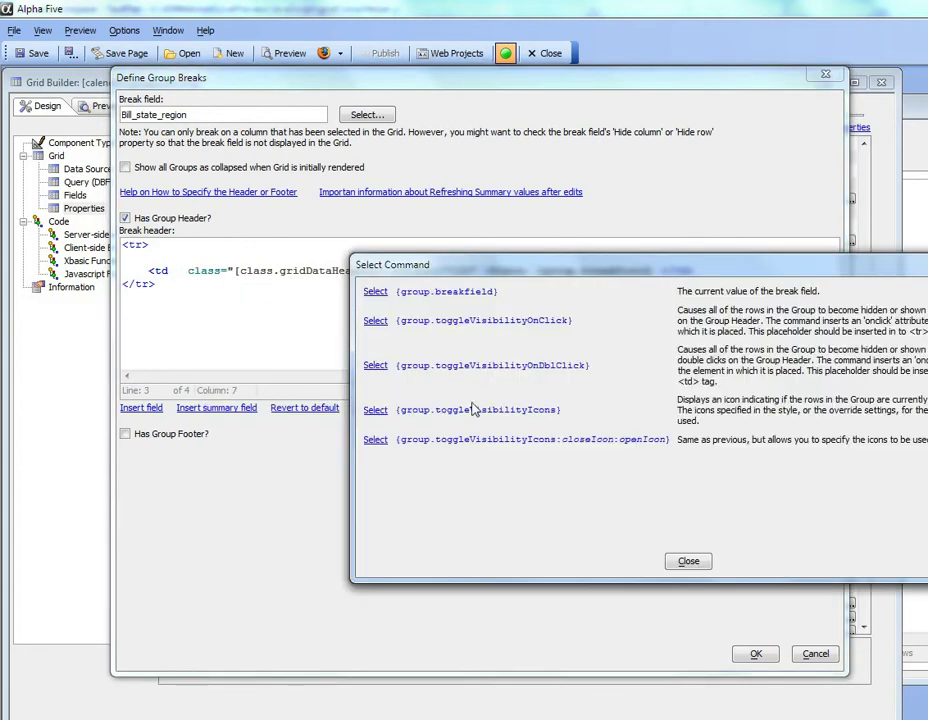
left_click(375, 321)
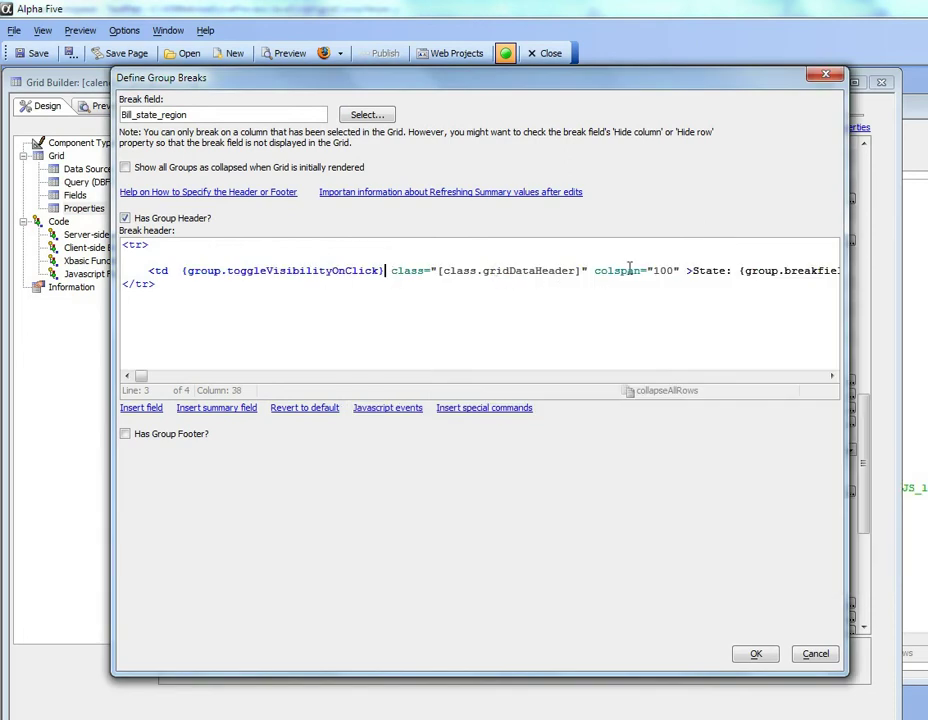
Step: Insert {group.toggleVisibilityIcons} on its own line before the 'State:' label
left_click(694, 270)
key("Return")
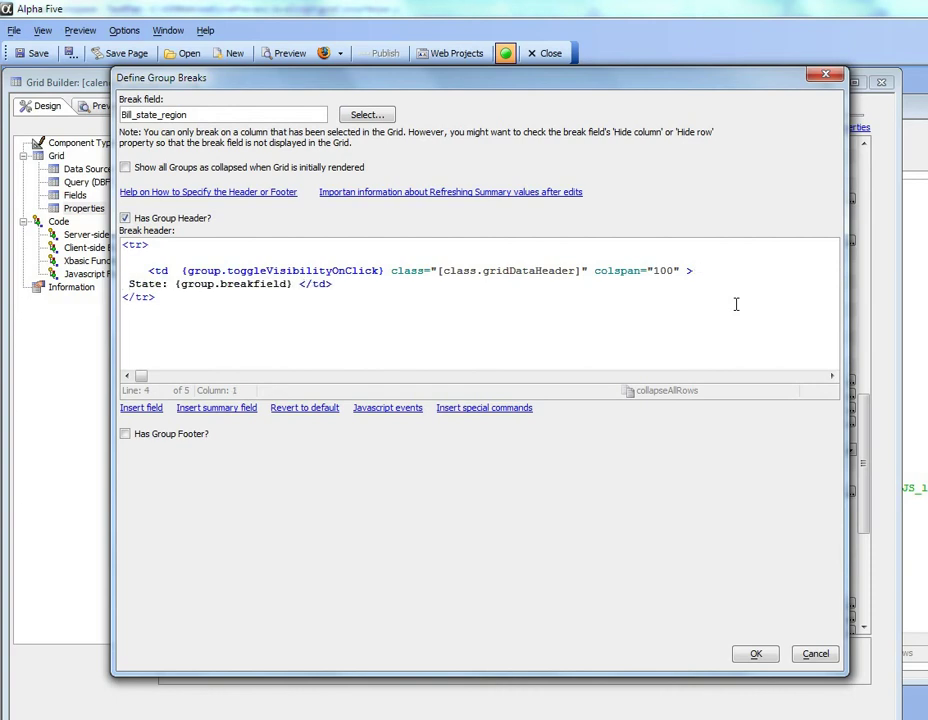
left_click(474, 412)
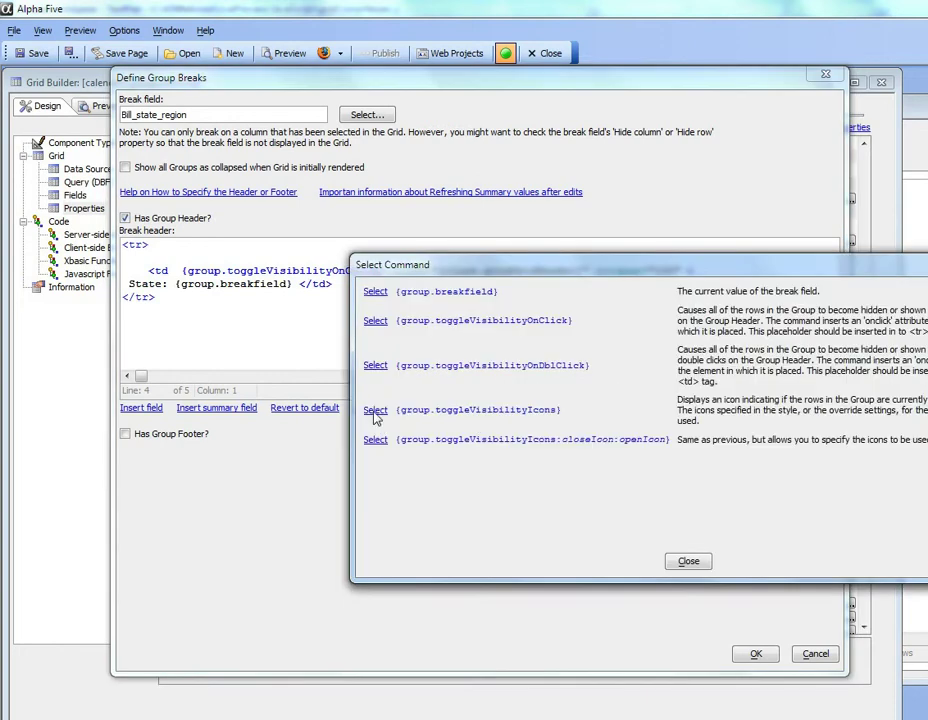
left_click(375, 410)
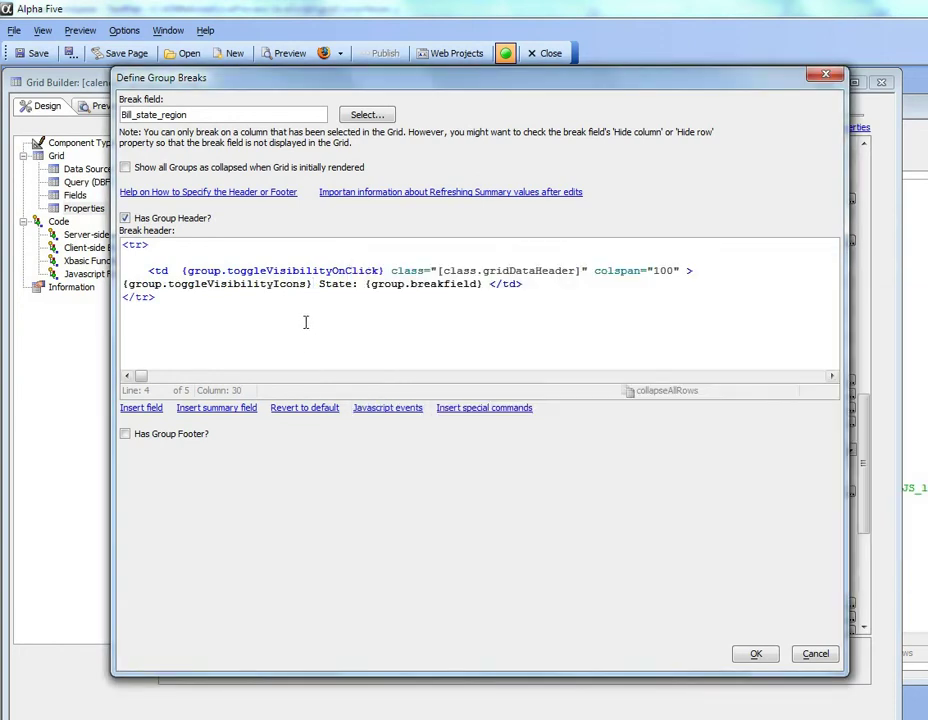
left_click(466, 410)
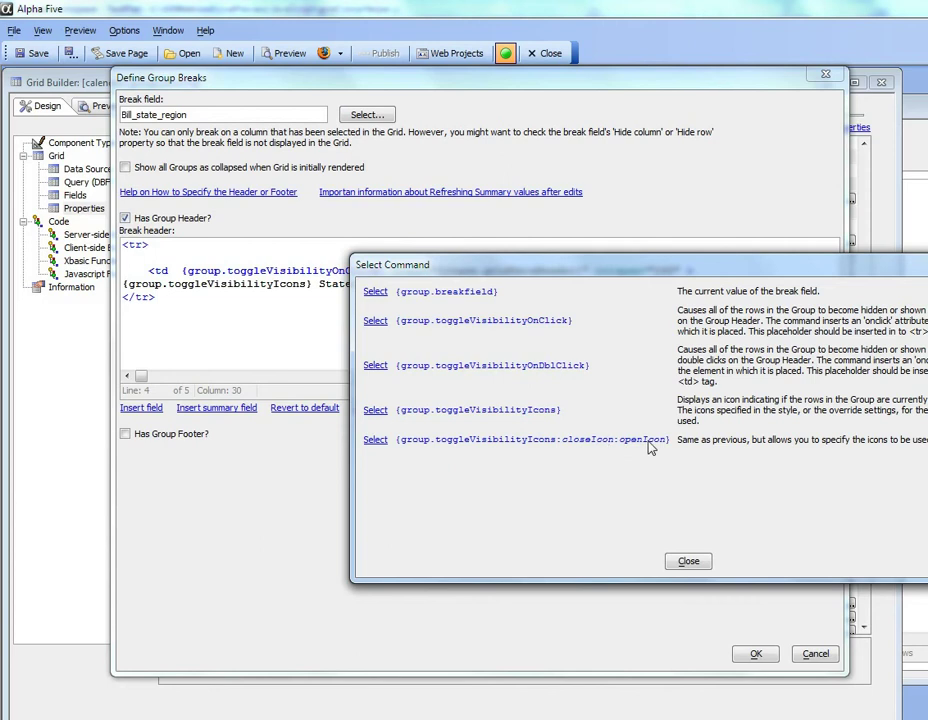
left_click(688, 567)
Step: Add style="cursor:pointer;" to the group header's <tr> tag using autocomplete
left_click(143, 245)
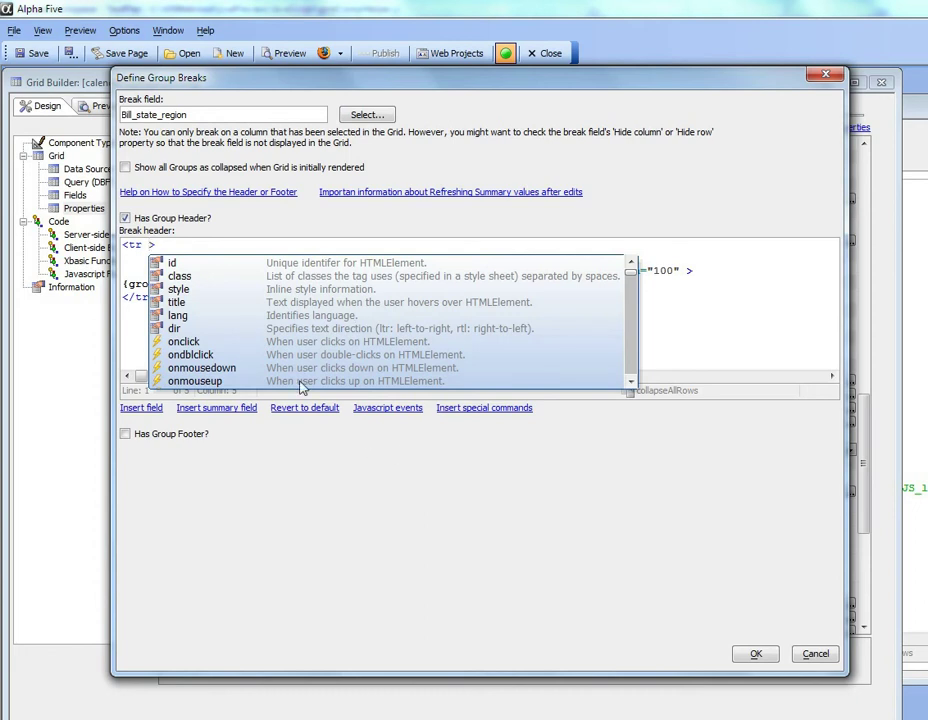
type("sty")
key("Return")
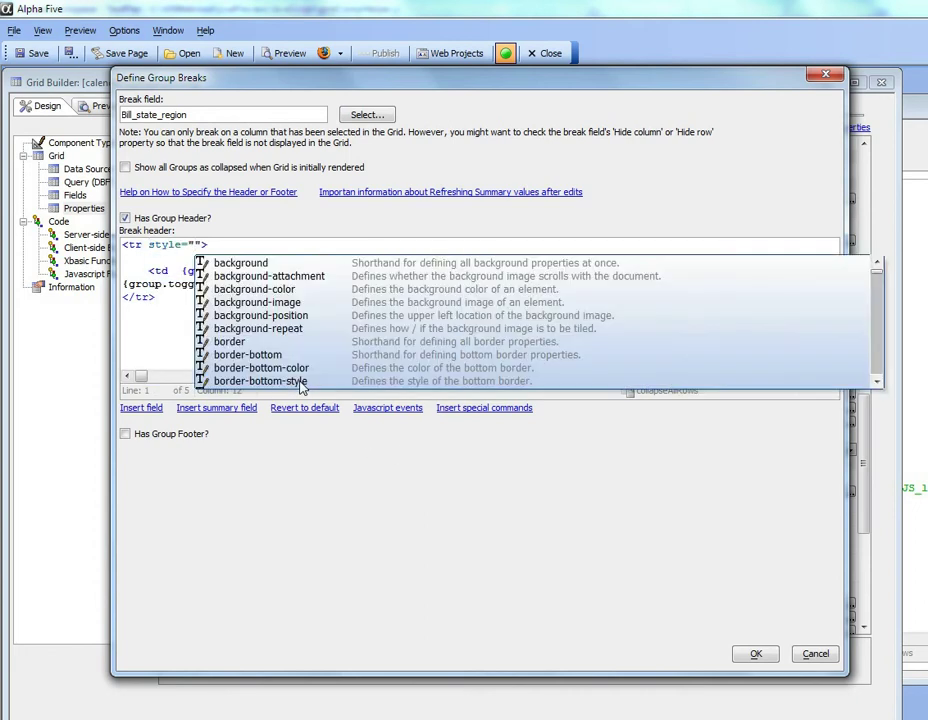
type("p")
key("Return")
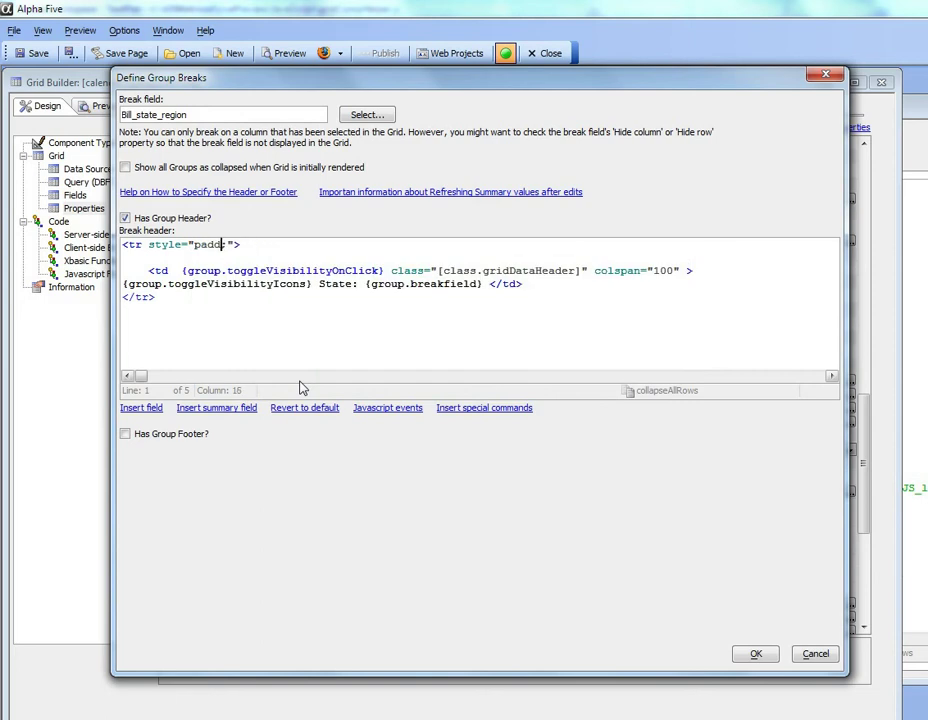
key("BackSpace")
key("BackSpace")
key("BackSpace")
key("BackSpace")
key("BackSpace")
key("BackSpace")
type("cur")
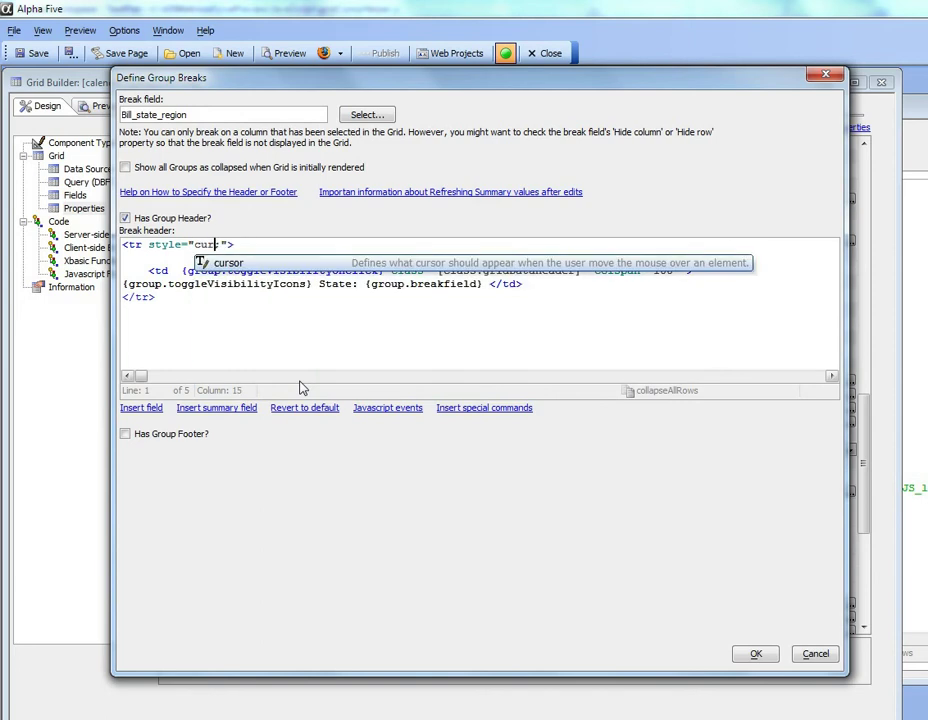
key("Return")
type("p;")
key("Return")
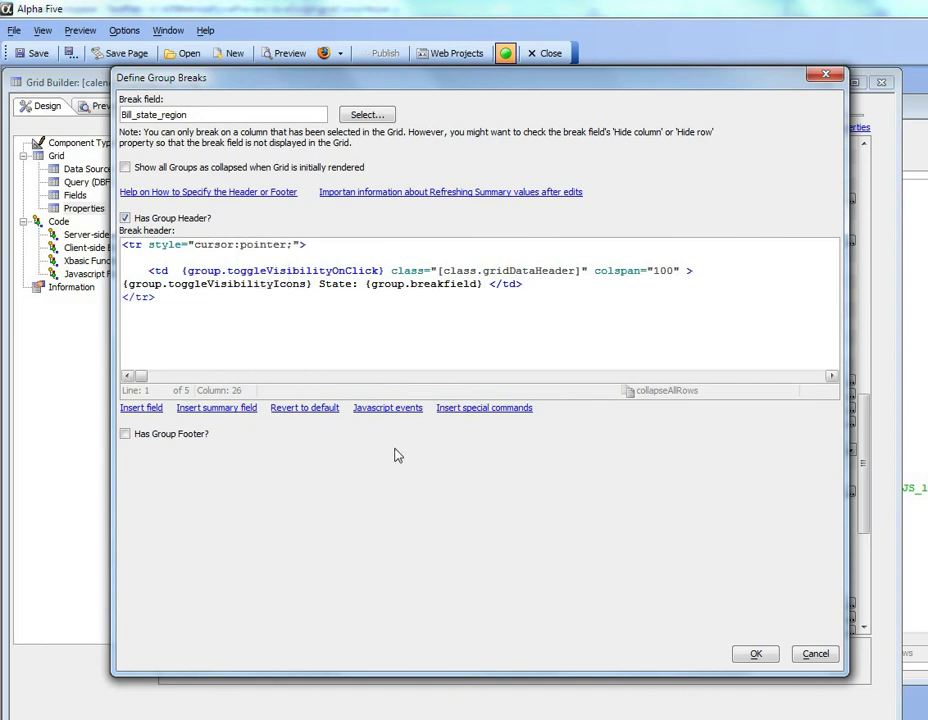
Step: Confirm the group break settings, then collapse the AZ, CA and CT groups in Working Preview
left_click(757, 655)
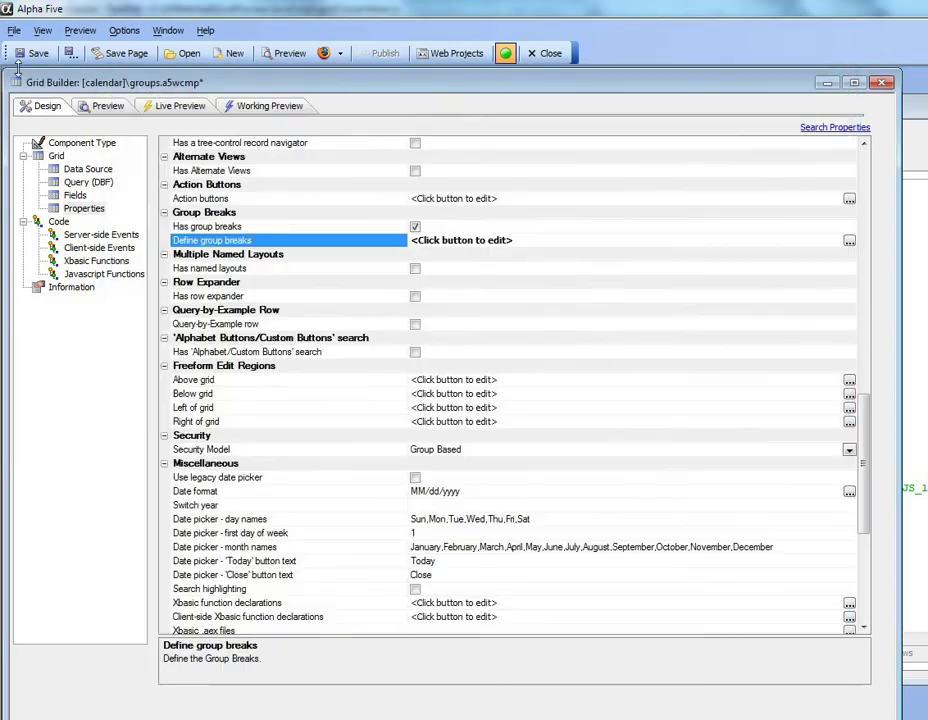
left_click(264, 107)
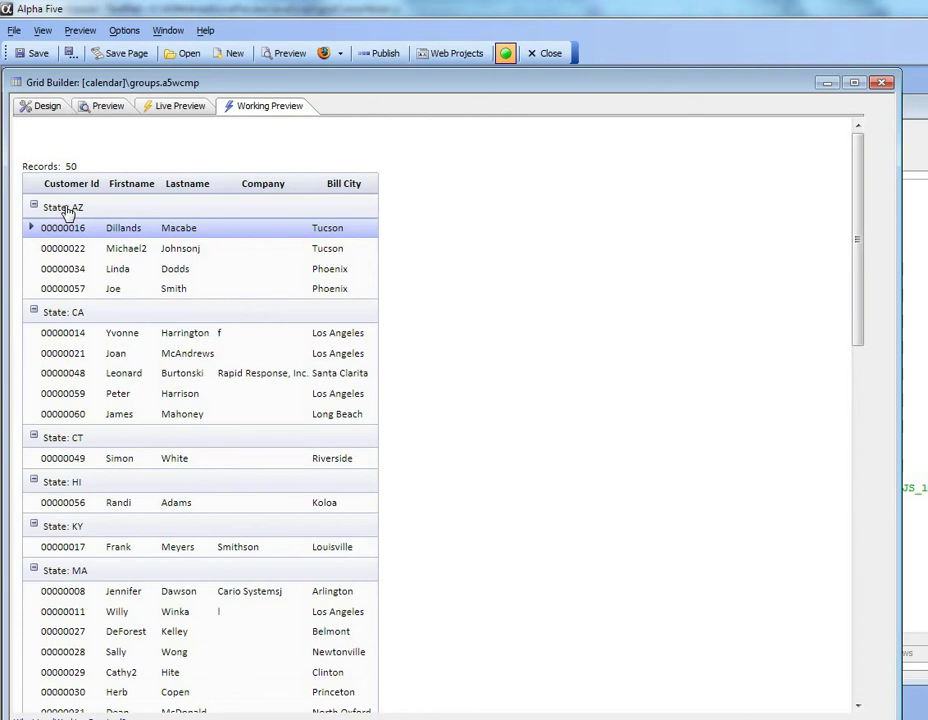
left_click(67, 209)
left_click(67, 232)
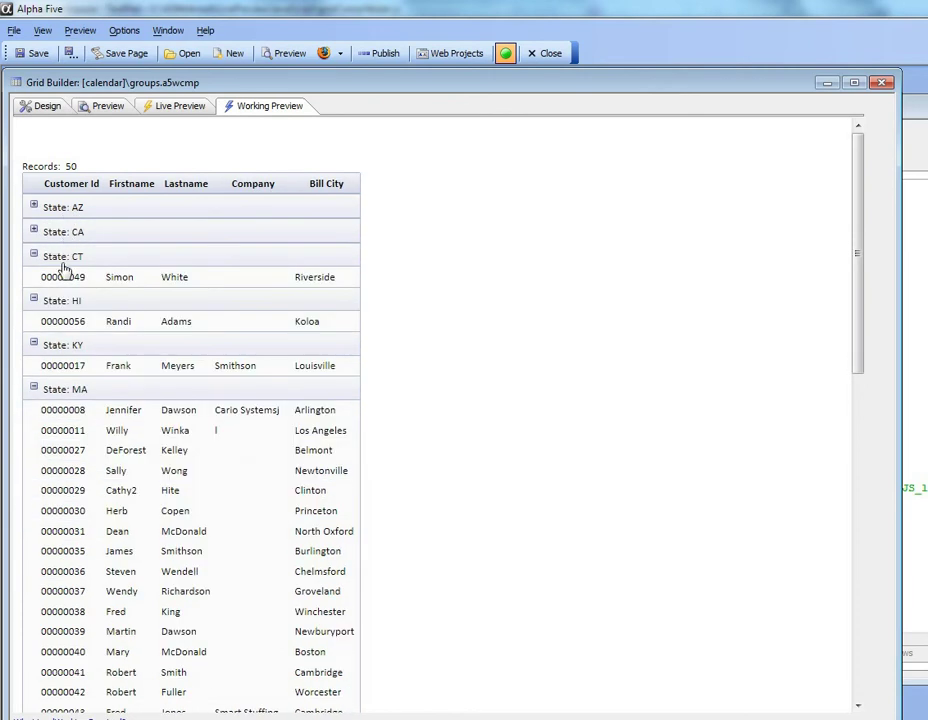
left_click(62, 260)
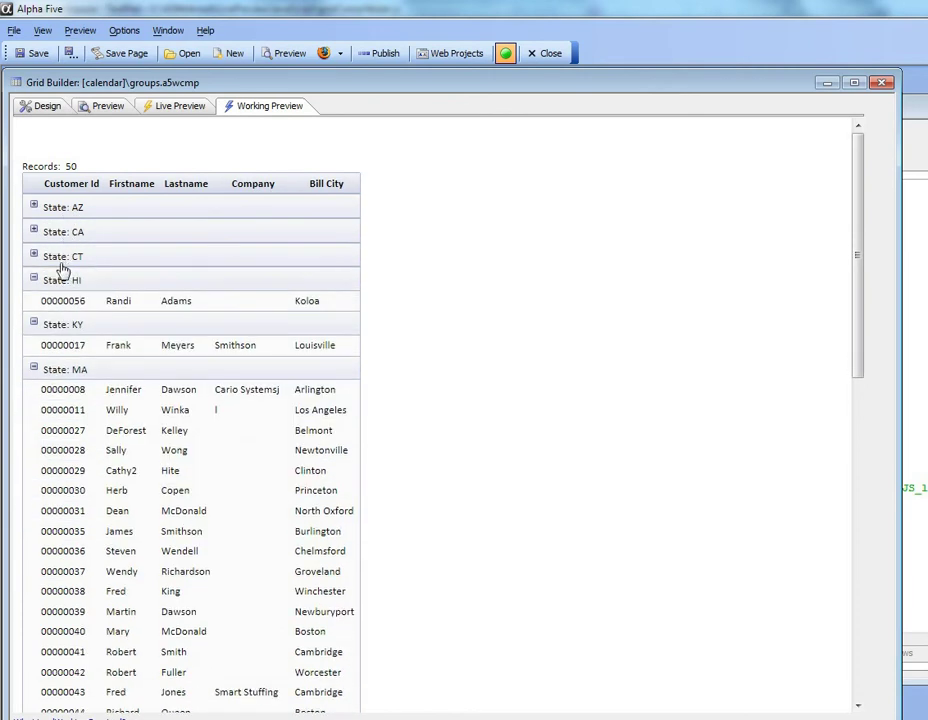
Step: Toggle the State: AZ group open and closed, leaving it collapsed
left_click(59, 212)
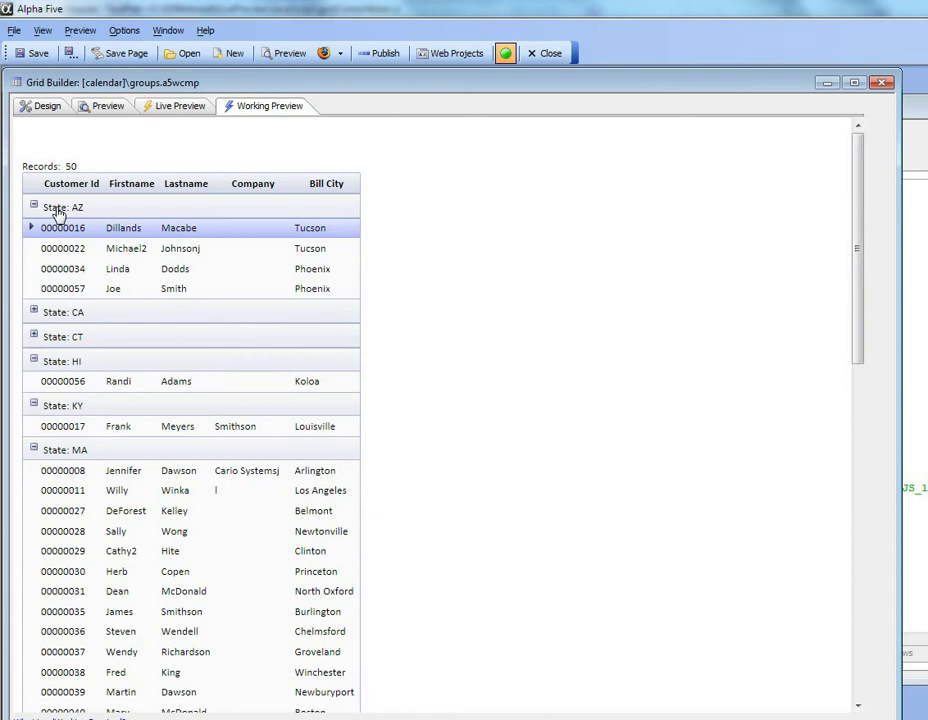
left_click(58, 212)
left_click(58, 212)
left_click(62, 212)
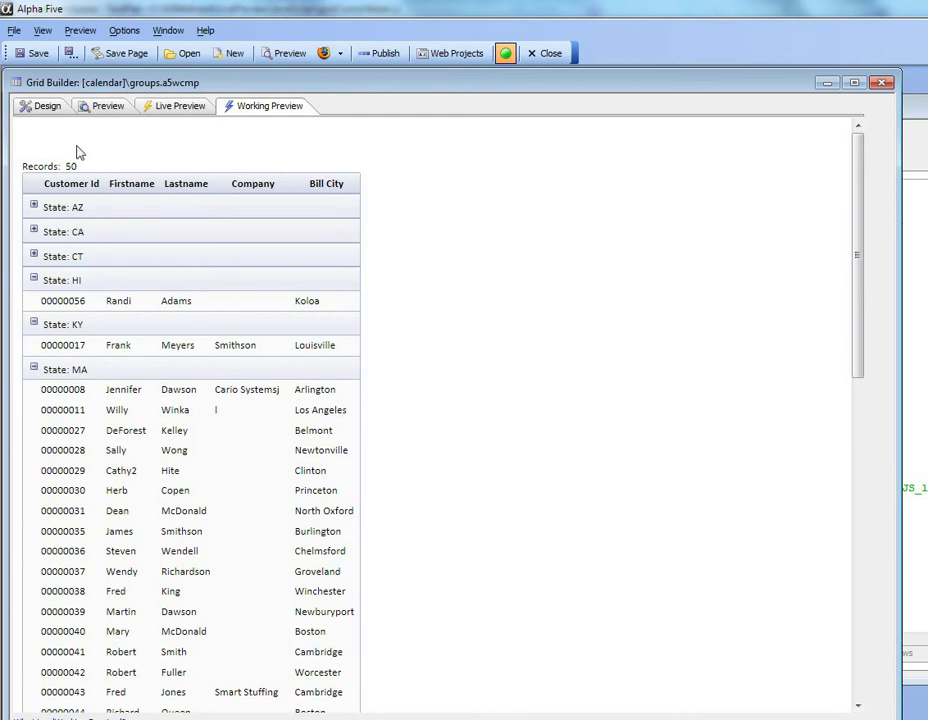
Step: Tick 'Show all Groups as collapsed when Grid is initially rendered', confirm, and save the component
left_click(47, 107)
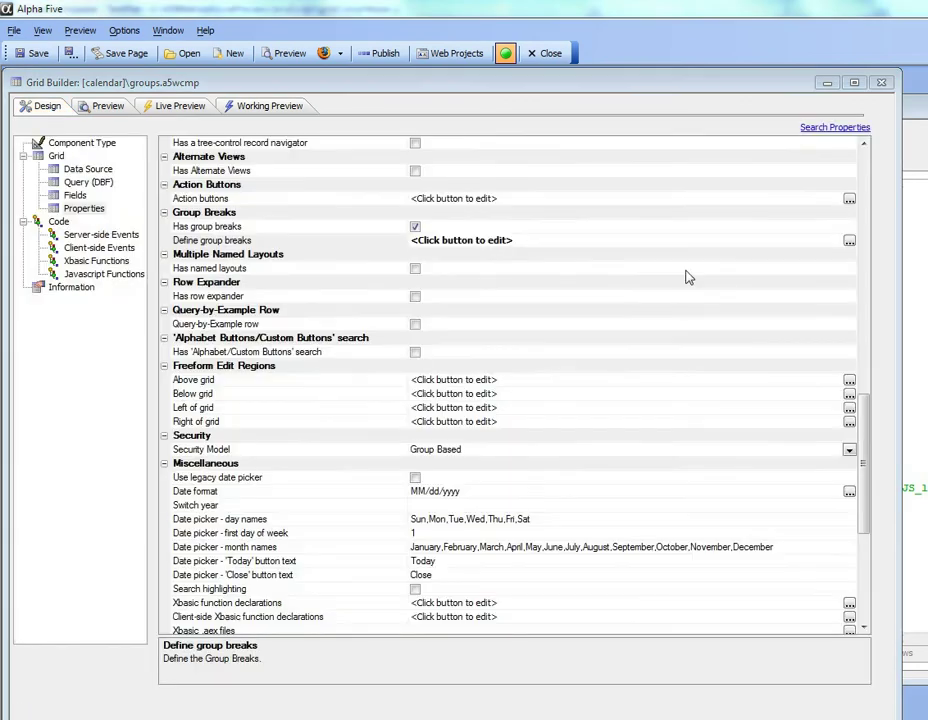
left_click(849, 242)
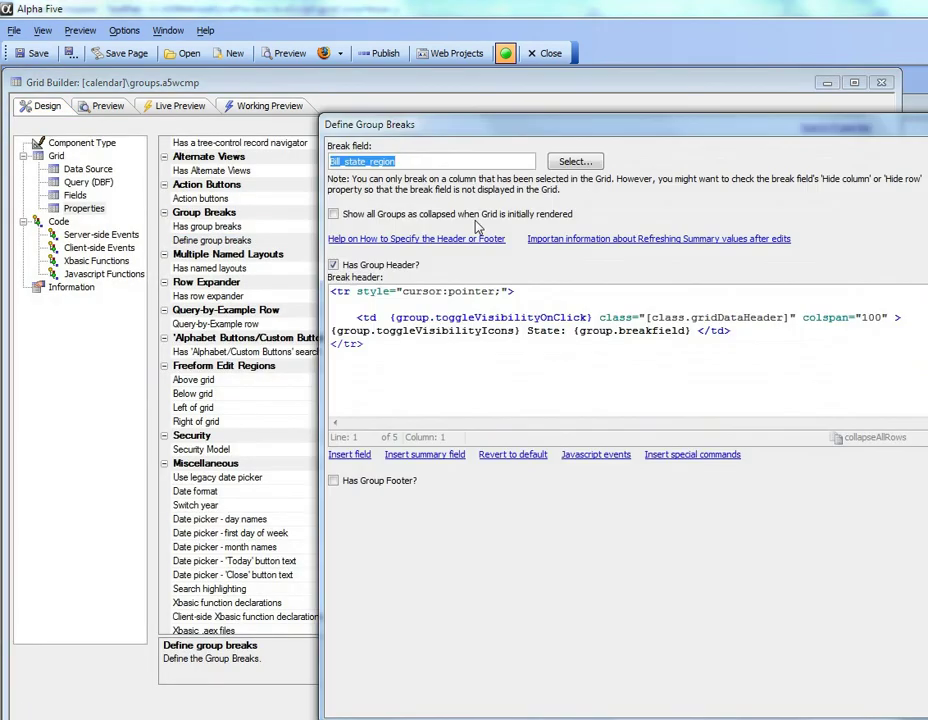
left_click(333, 213)
left_click_drag(488, 127, 247, 103)
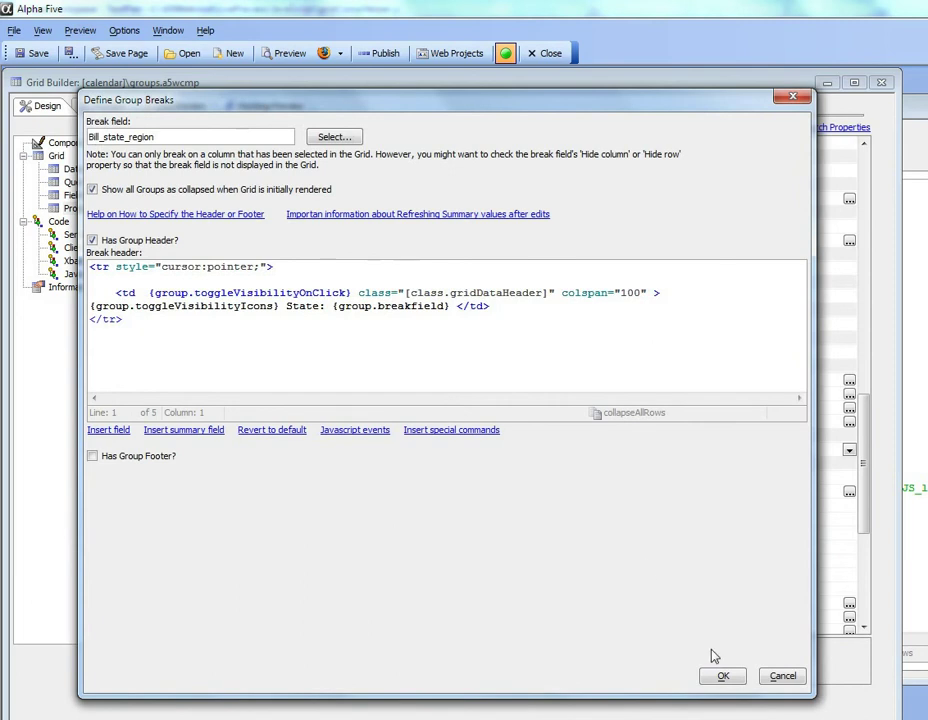
left_click(723, 677)
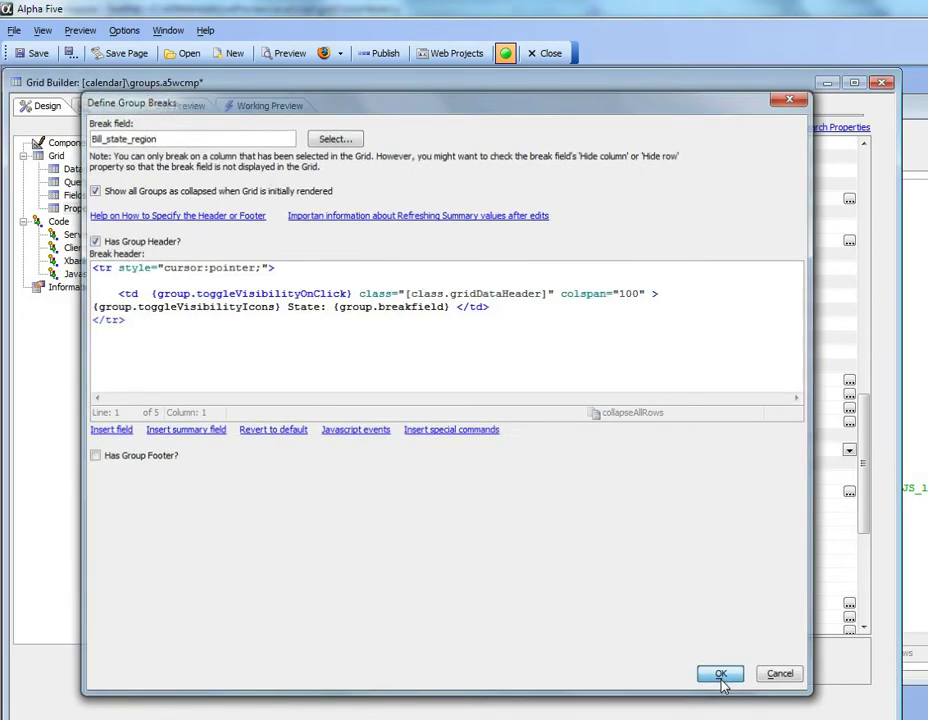
left_click(110, 58)
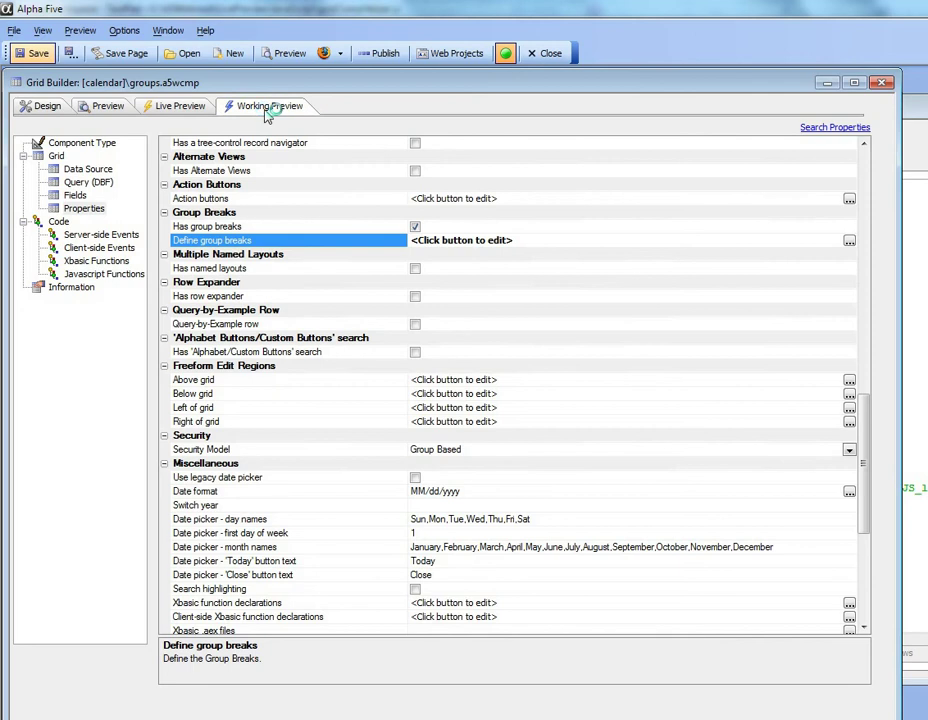
Step: In Working Preview, expand and re-collapse the initially collapsed State: AZ group
left_click(266, 110)
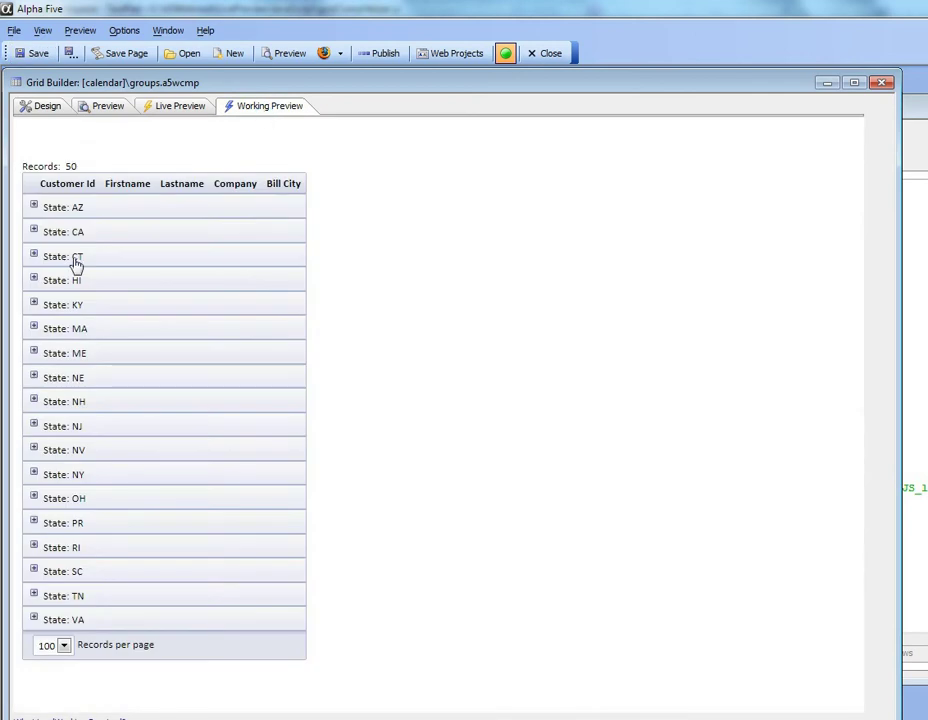
left_click(33, 207)
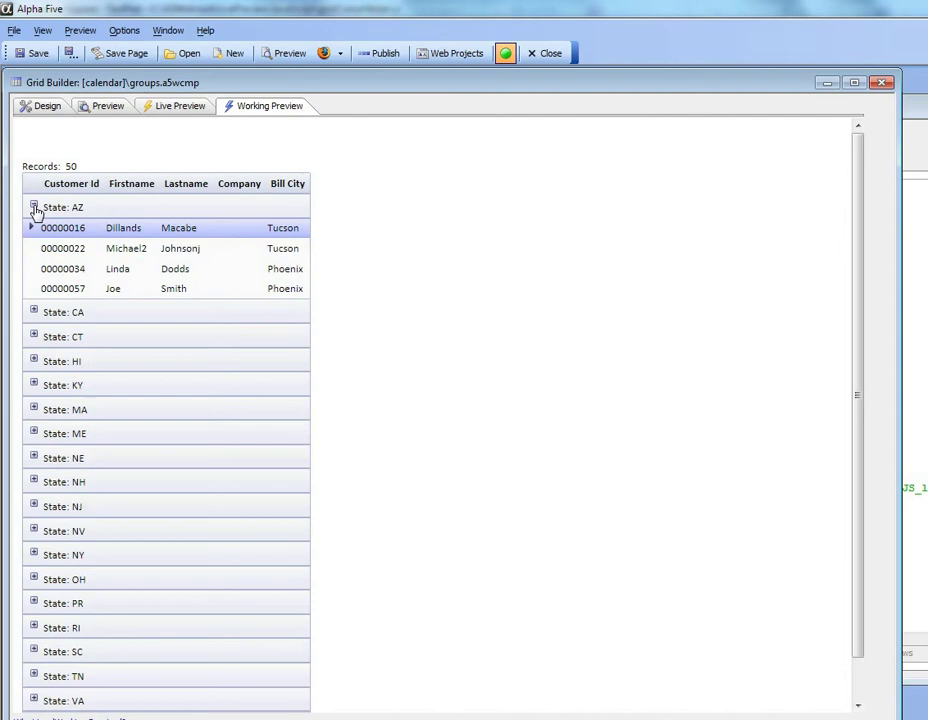
left_click(33, 208)
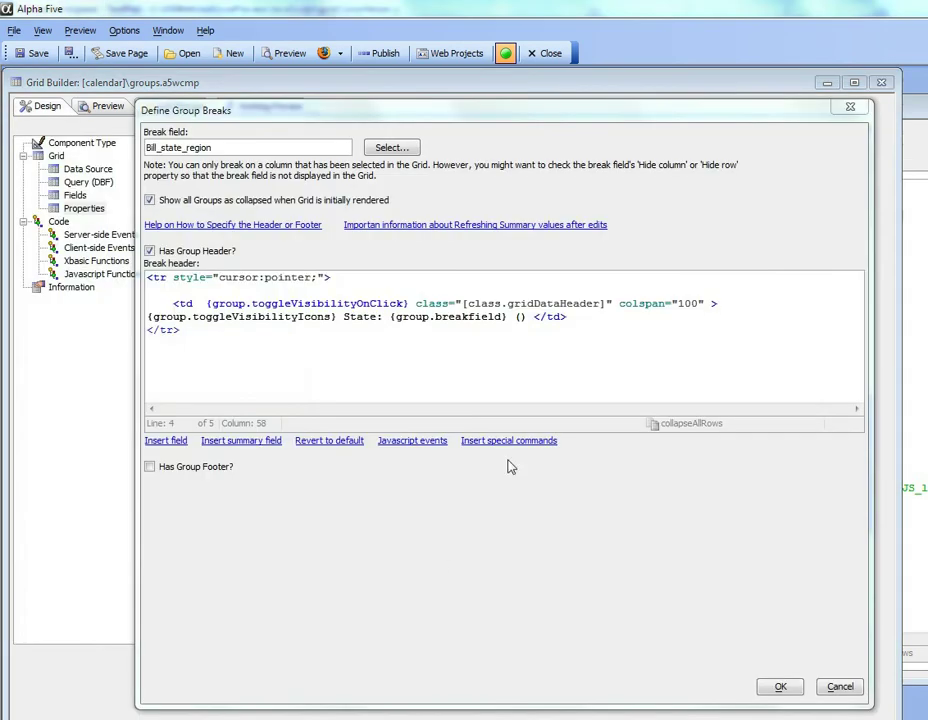
Step: Insert a count summary of Lastname inside the header's parentheses, e.g. 'State: AZ (4)'
left_click(520, 316)
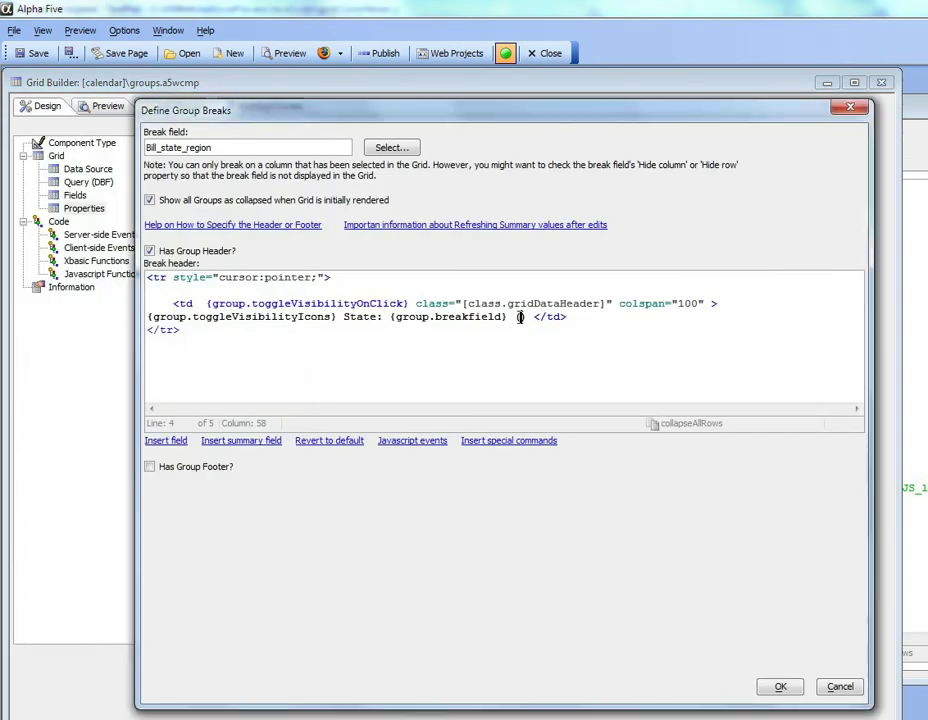
left_click(252, 441)
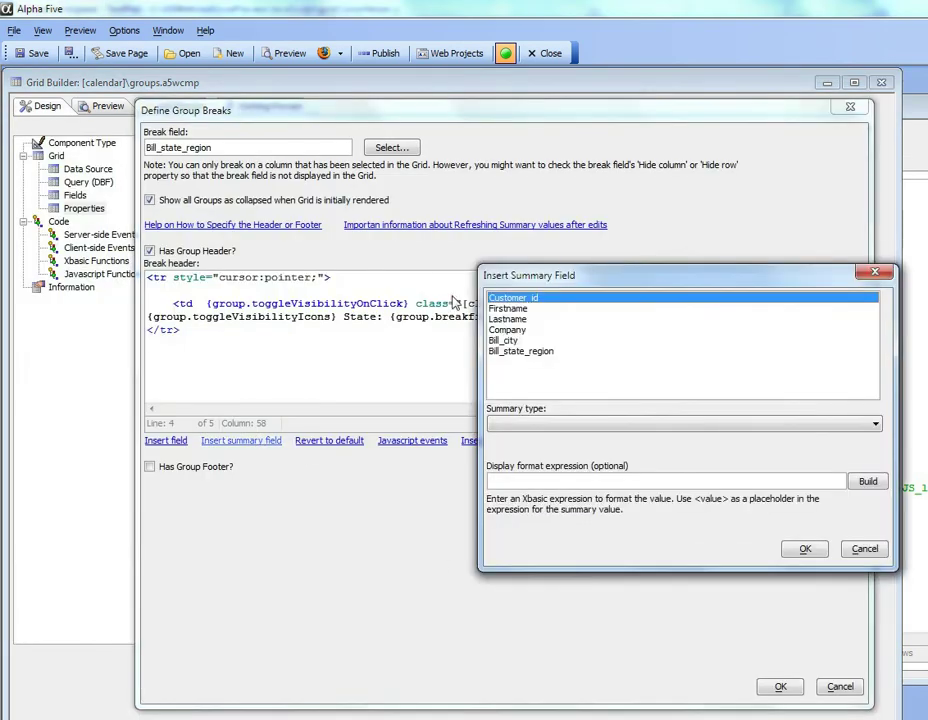
left_click(506, 320)
left_click(538, 432)
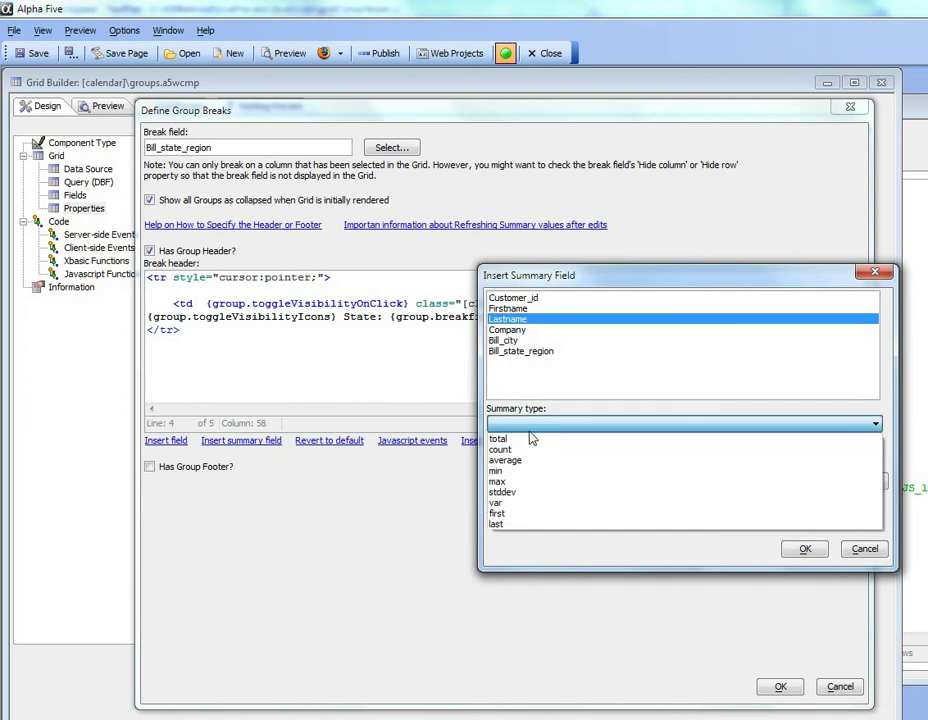
left_click(532, 449)
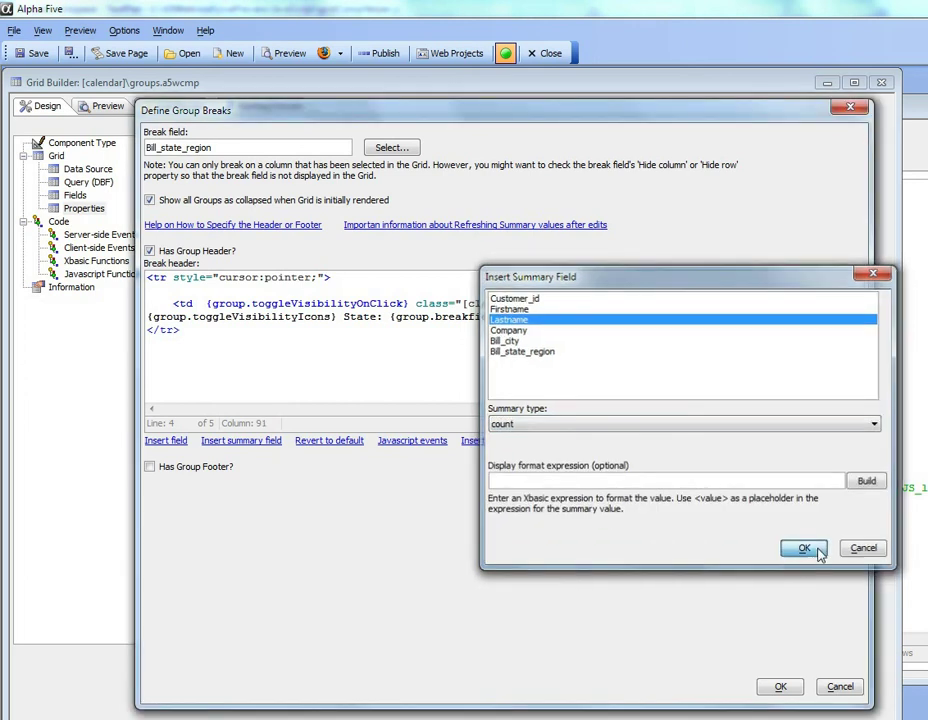
left_click(807, 550)
left_click(784, 688)
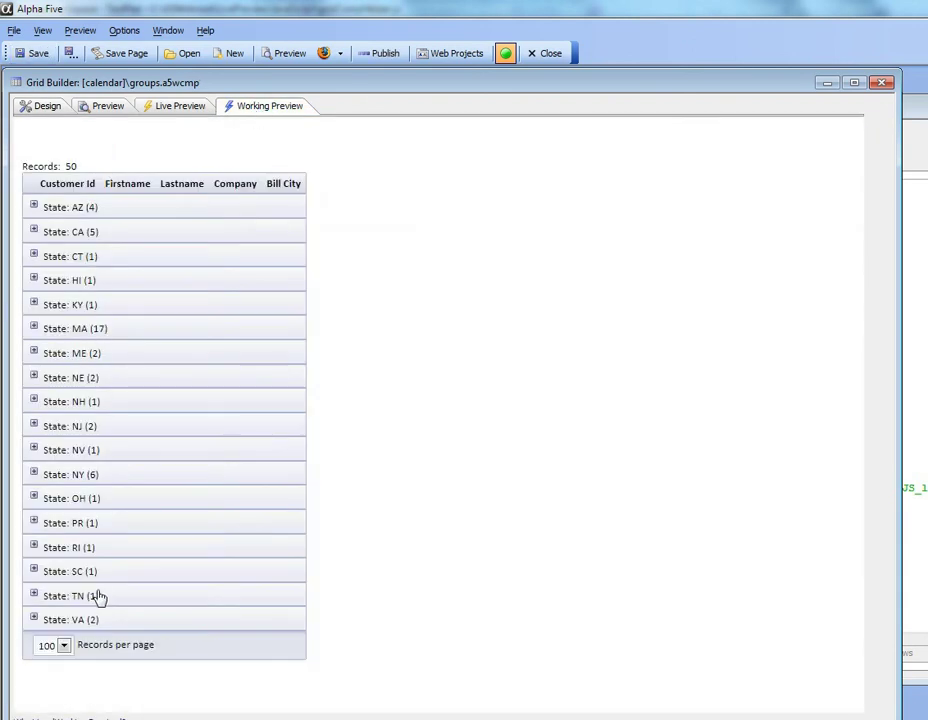
Step: Expand and re-collapse the State: MA (17) group in the working preview
left_click(33, 328)
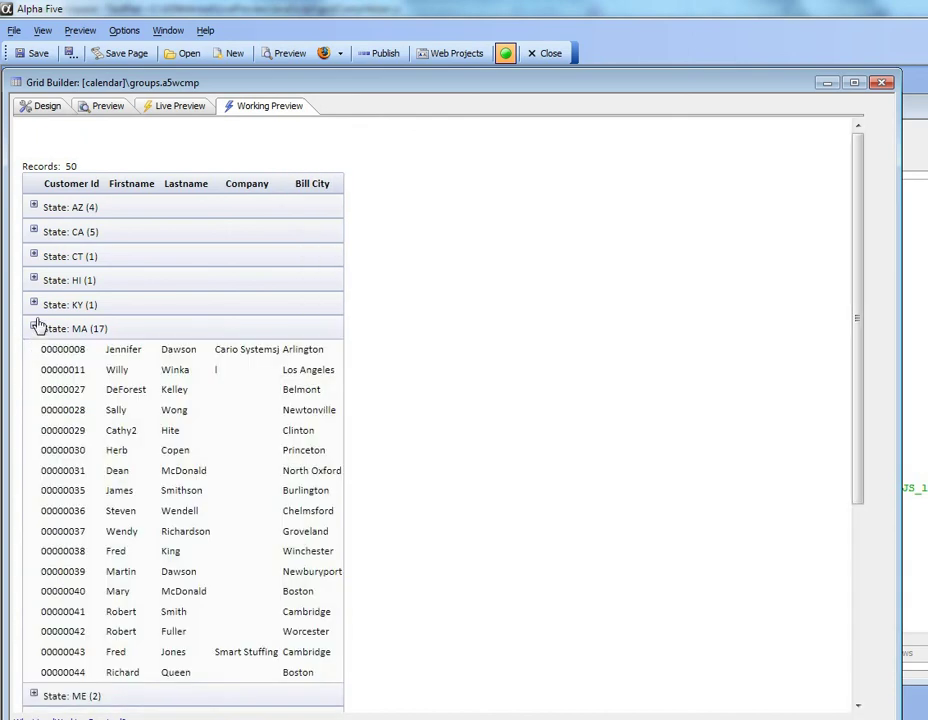
left_click(34, 330)
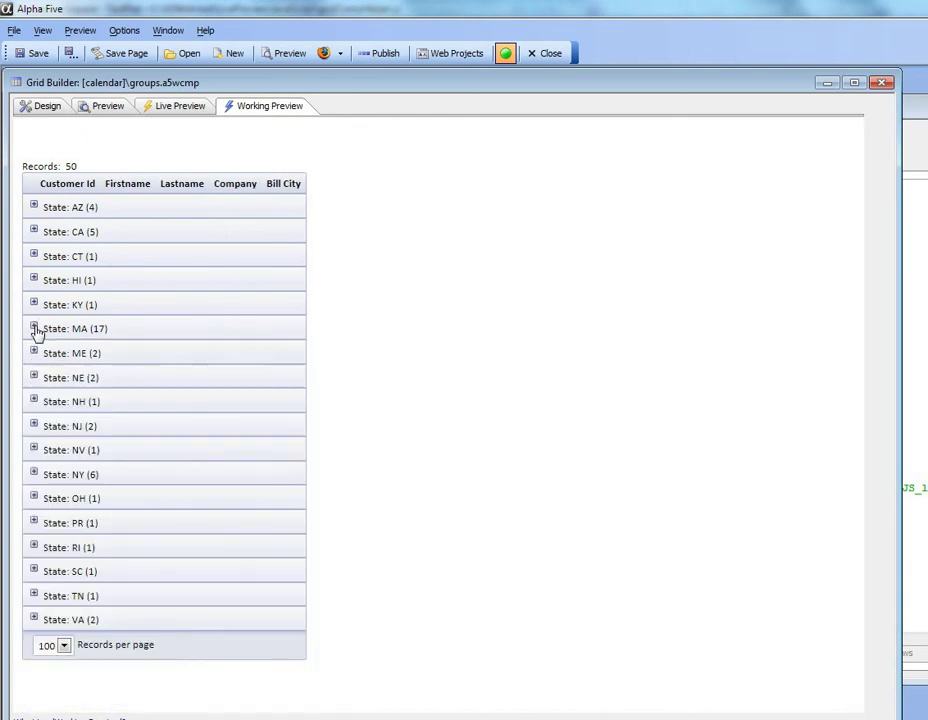